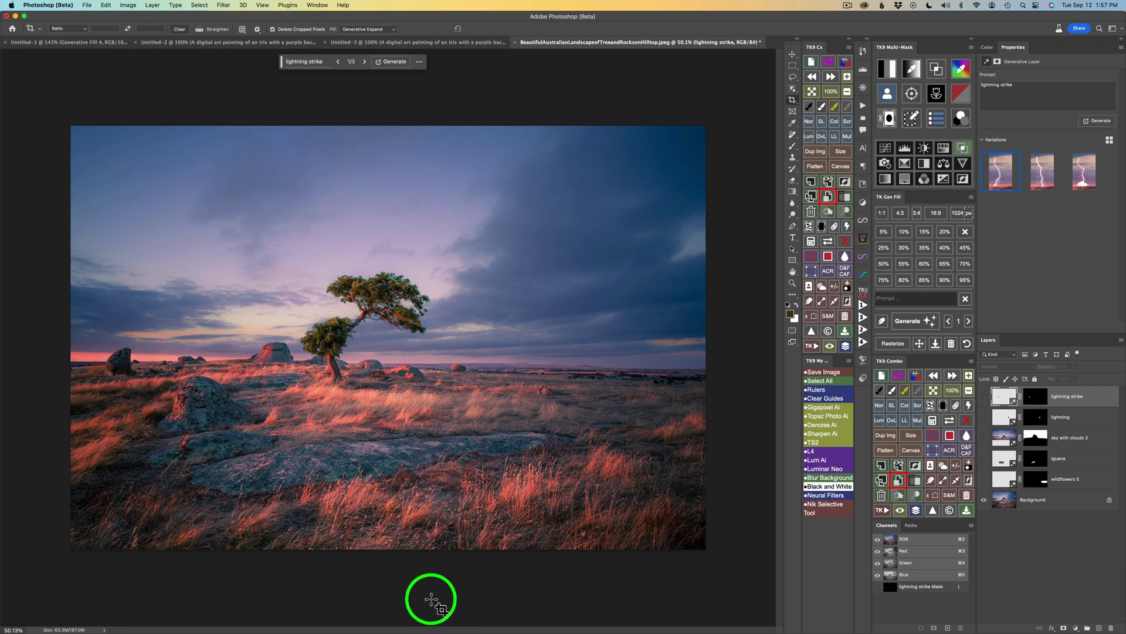
Make the wildflowers 5, Iguana, sky with clouds 2, lightning and lightning strike layers visible
click(405, 216)
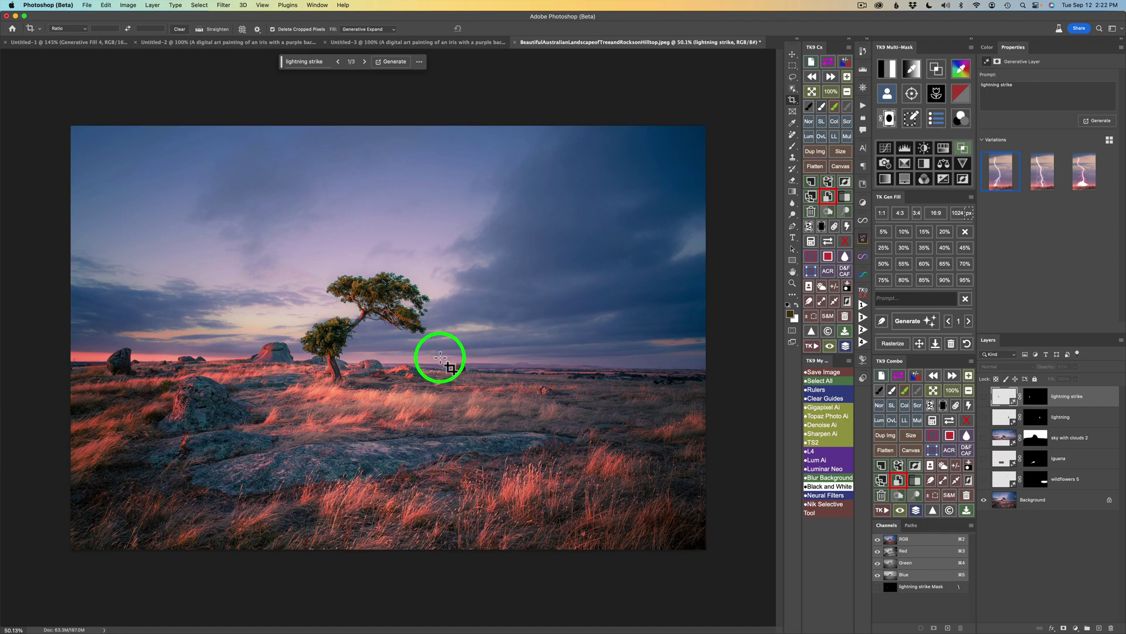
click(984, 480)
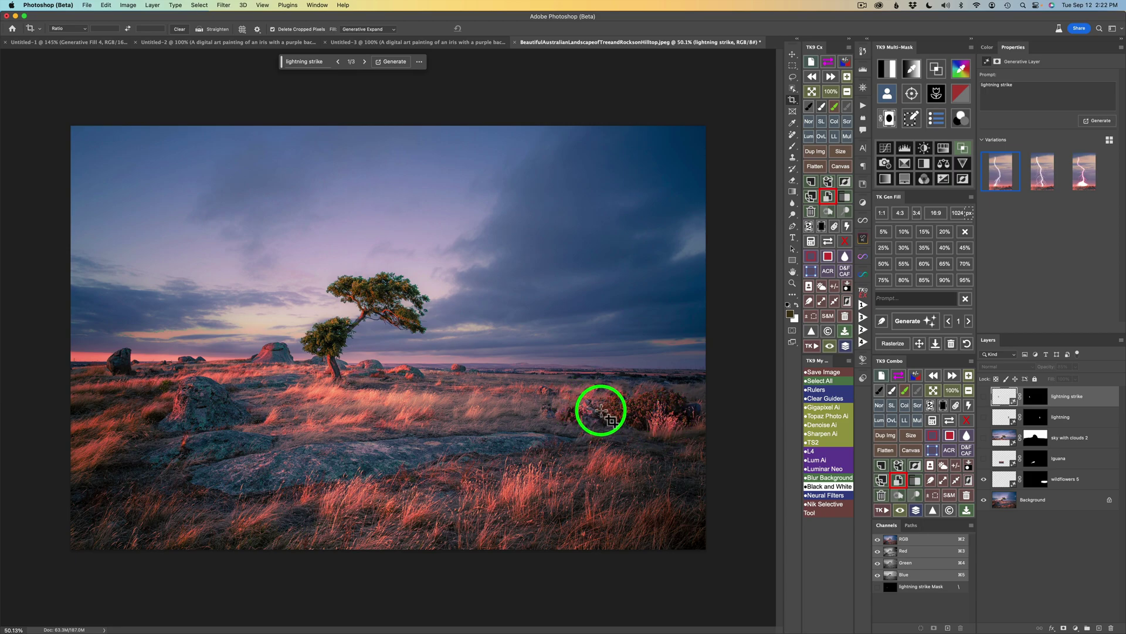
click(984, 459)
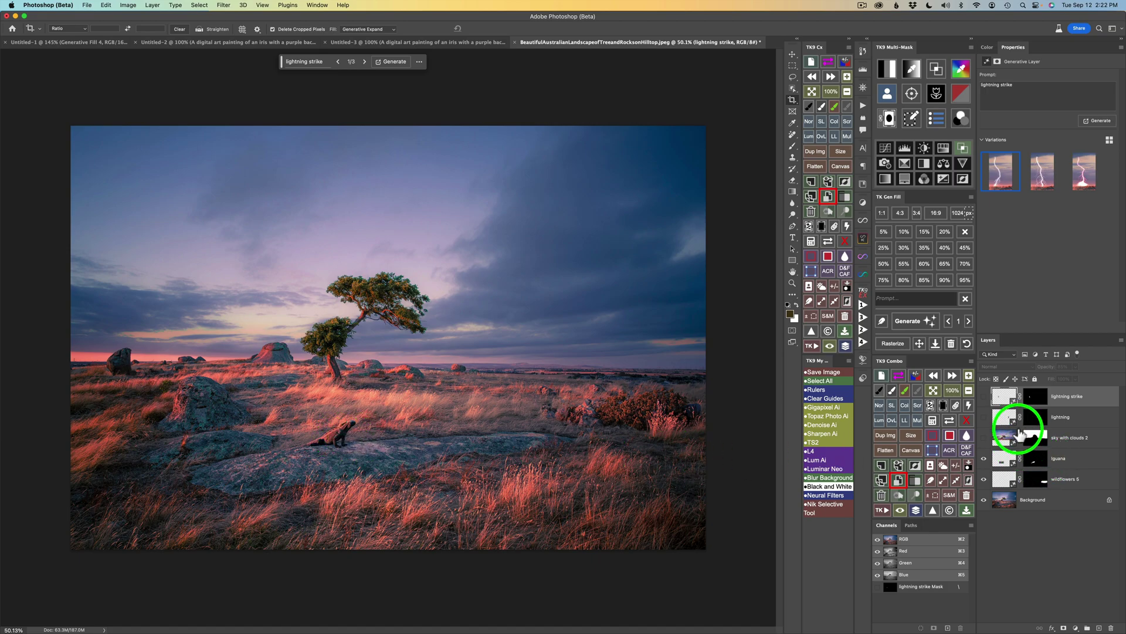
click(984, 439)
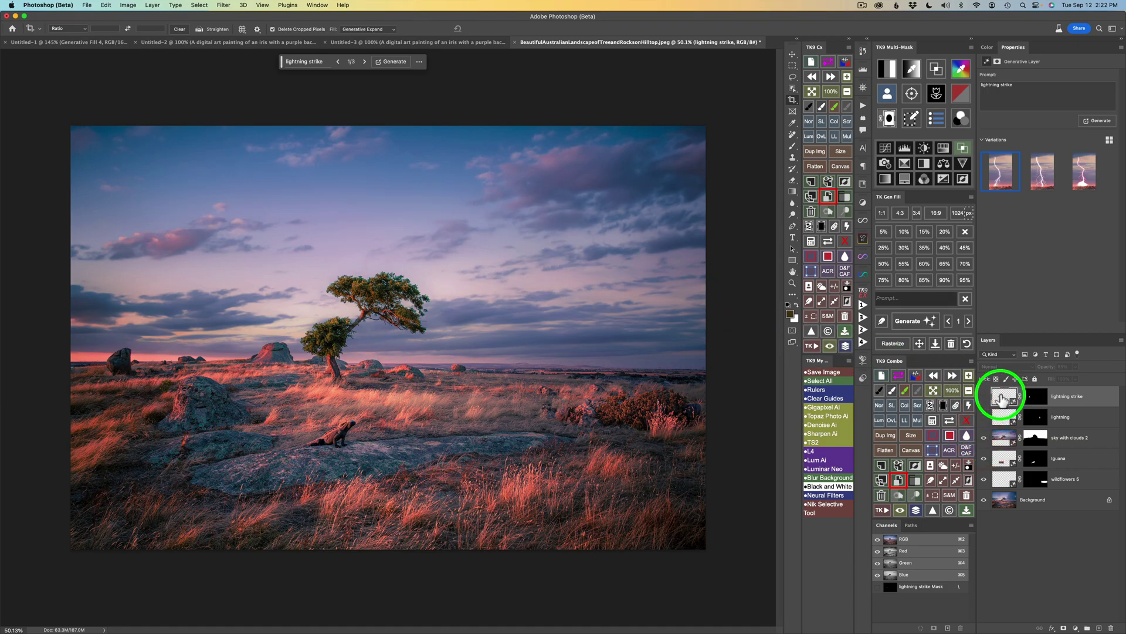
click(983, 417)
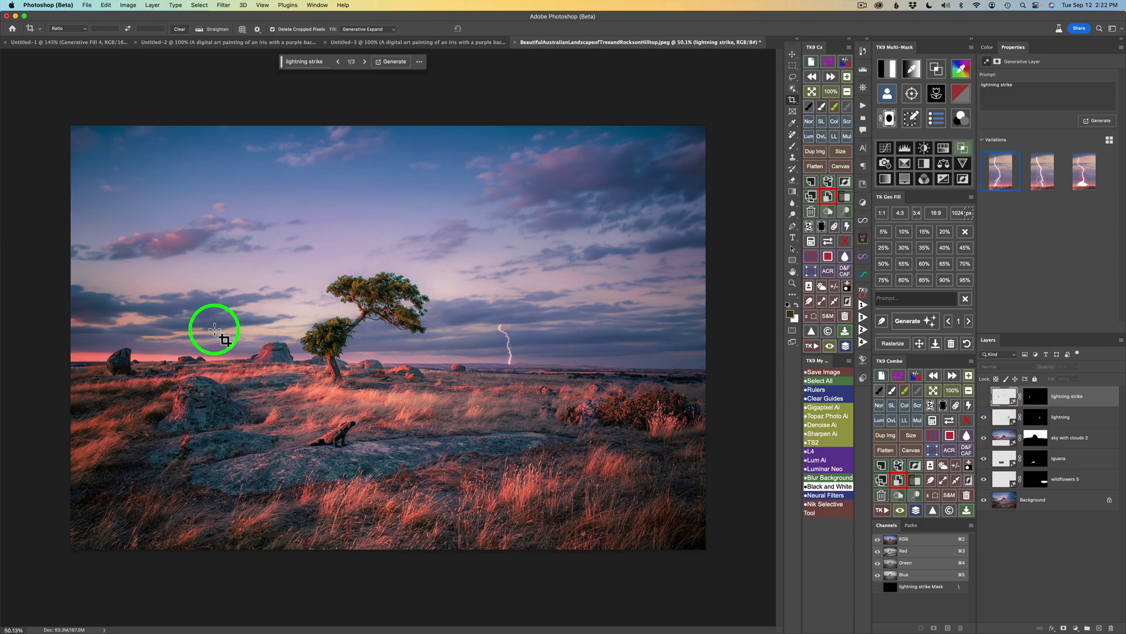
click(983, 396)
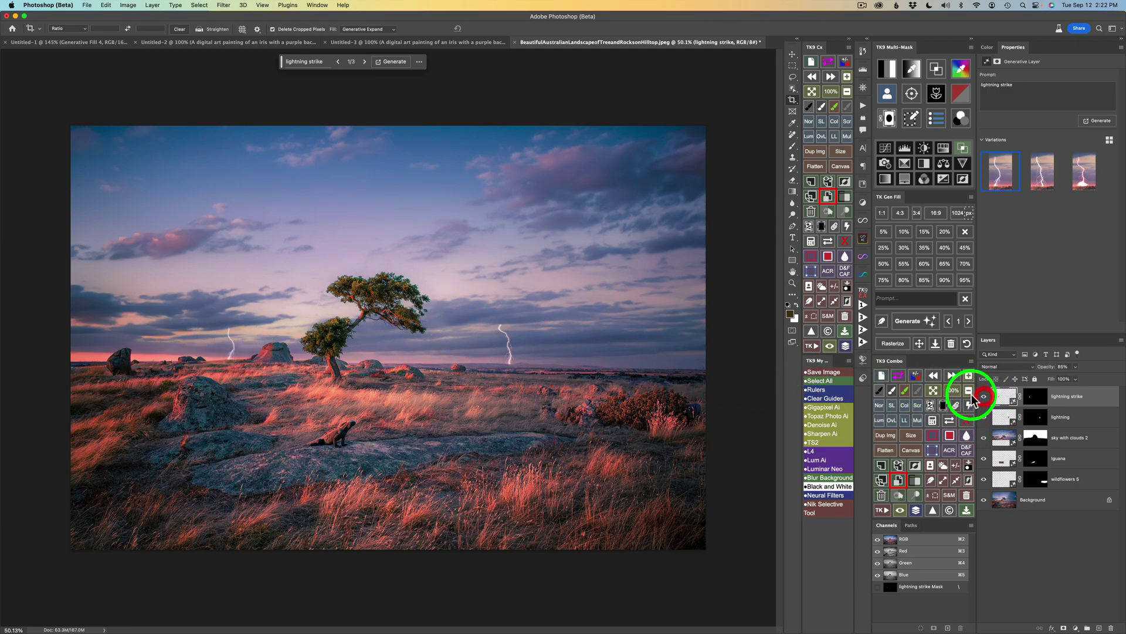
Draw a crop frame around the composite with the fill kept on Generative Expand
click(416, 207)
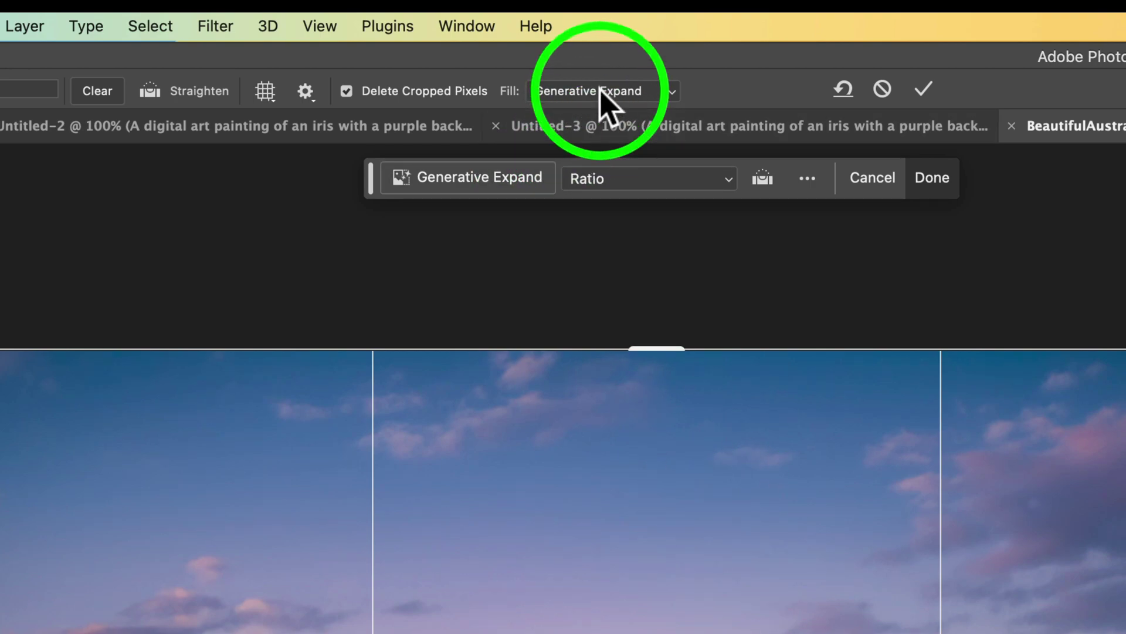
click(669, 94)
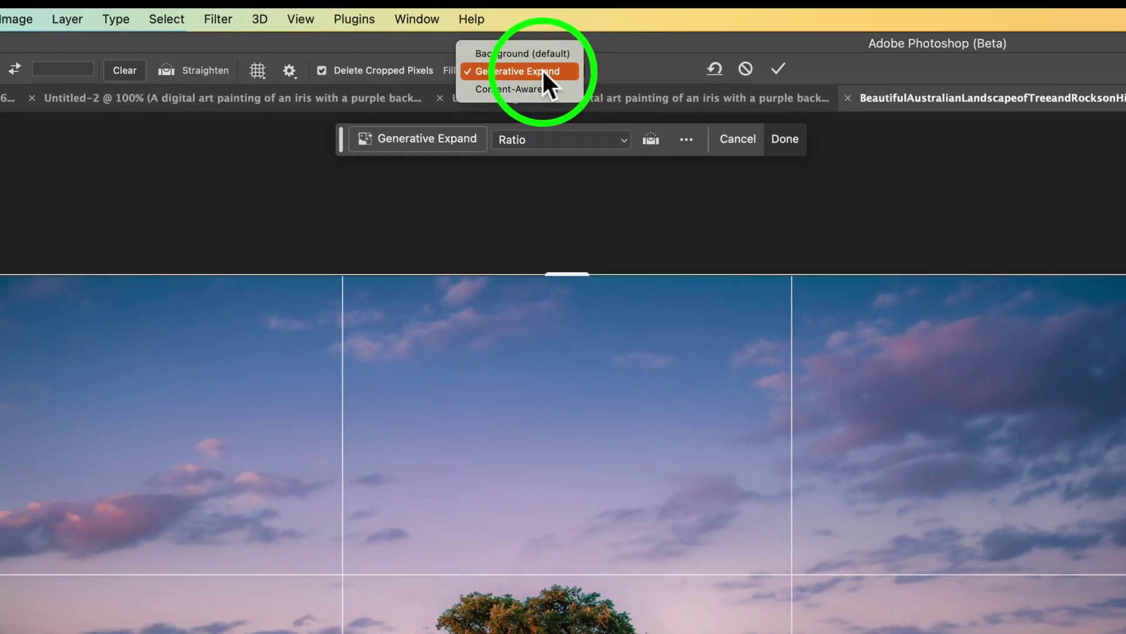
click(627, 93)
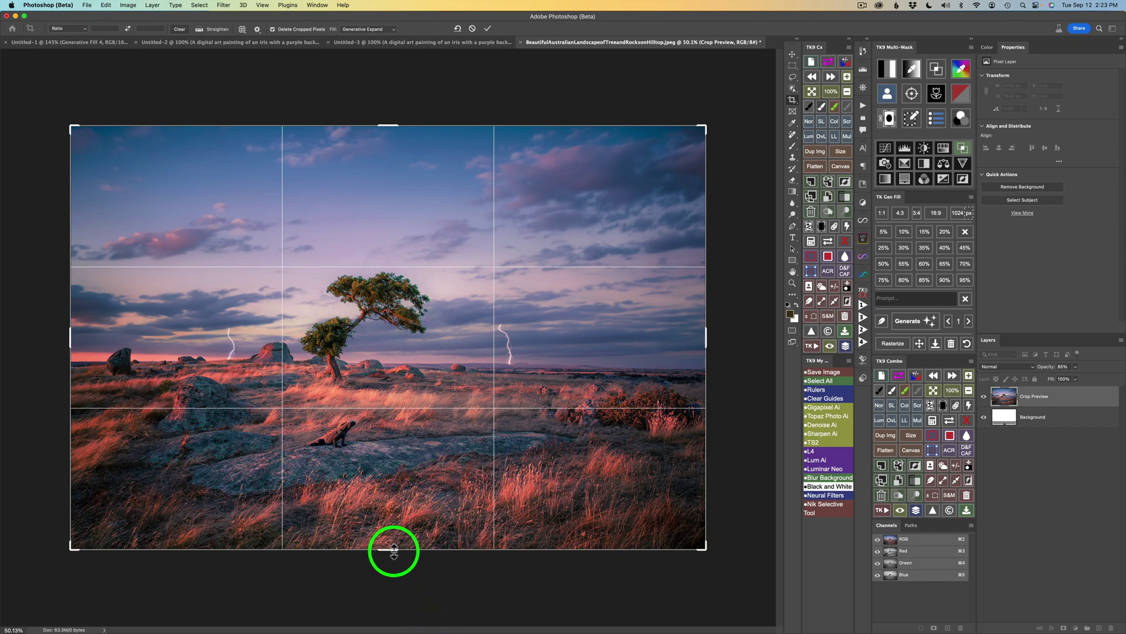
Drag the crop's bottom edge down and generate grassland for the new strip
drag(394, 551, 397, 598)
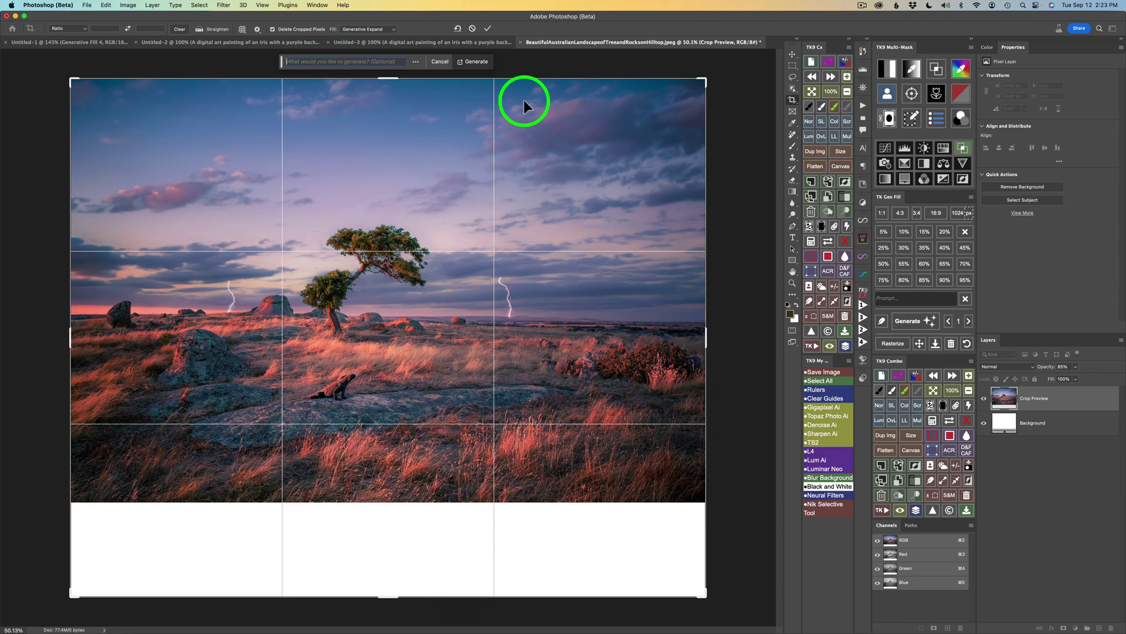
click(476, 61)
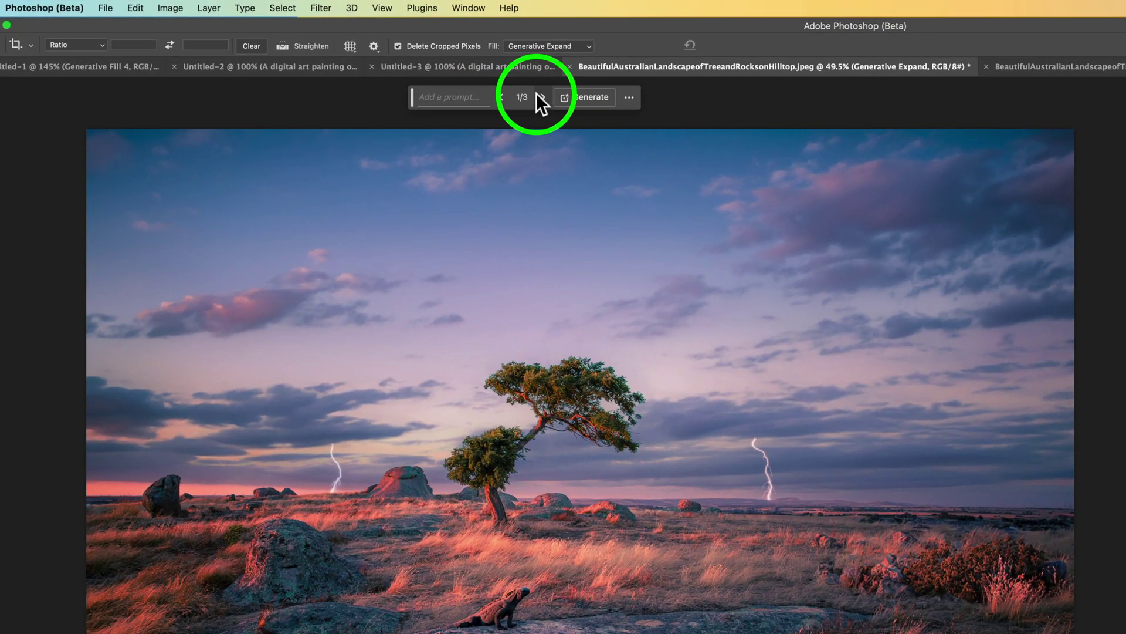
Step through the Generative Expand results to variation 3/3
click(481, 7)
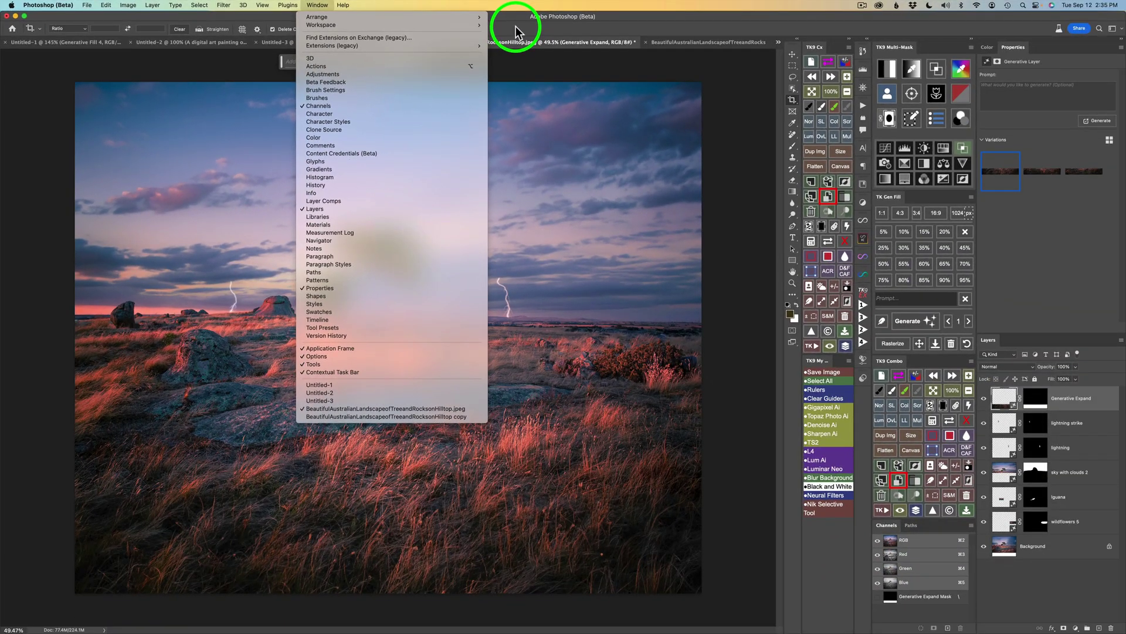
click(786, 42)
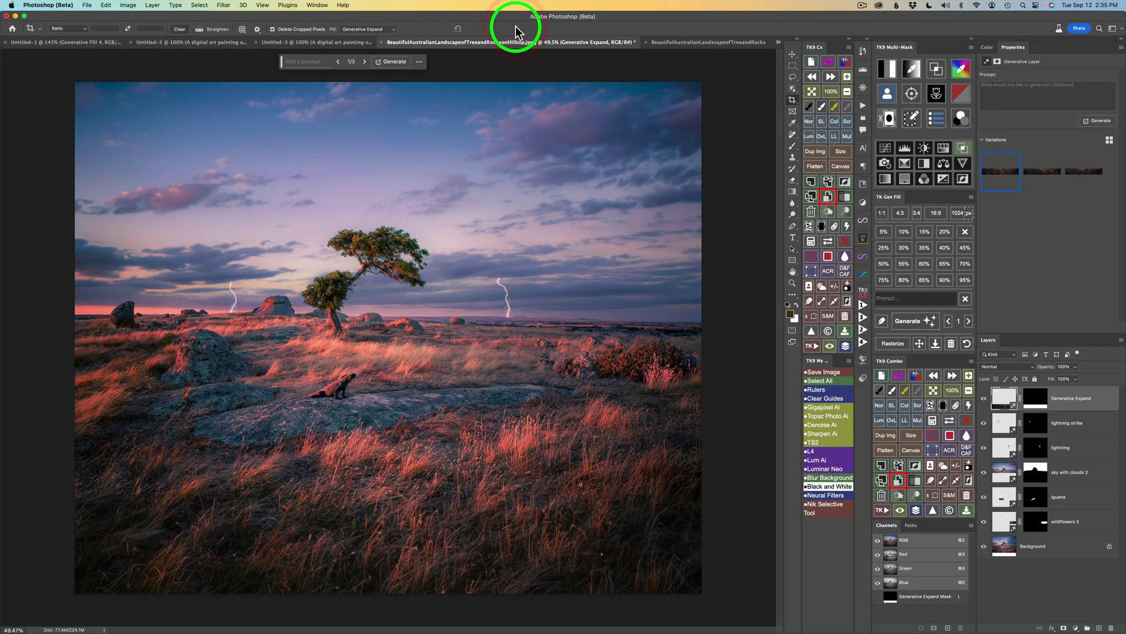
click(365, 61)
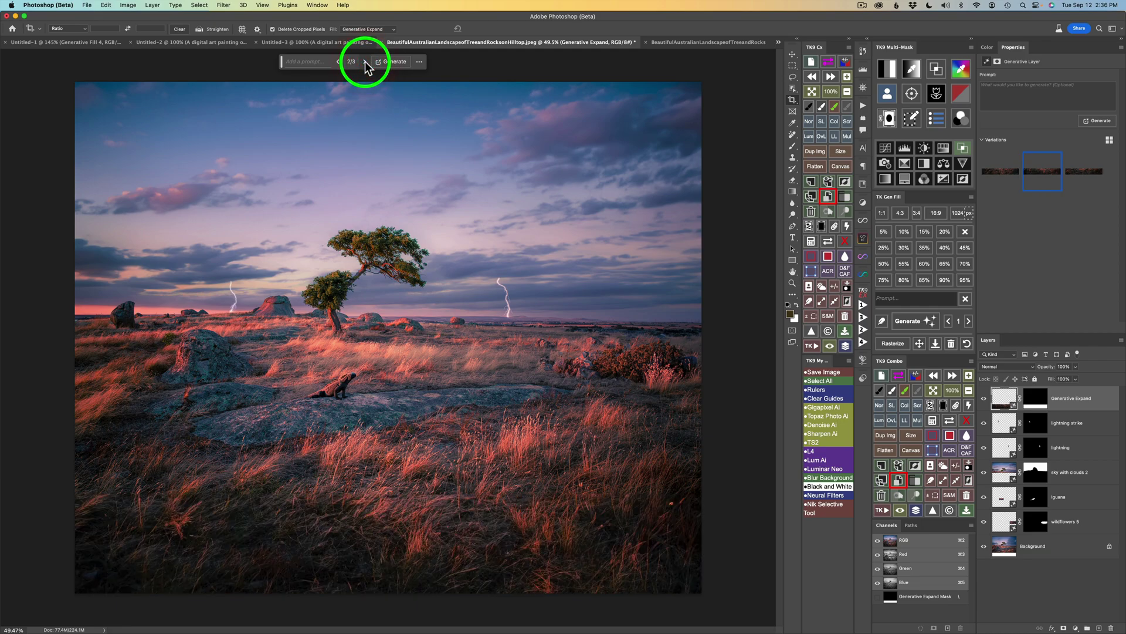
click(365, 61)
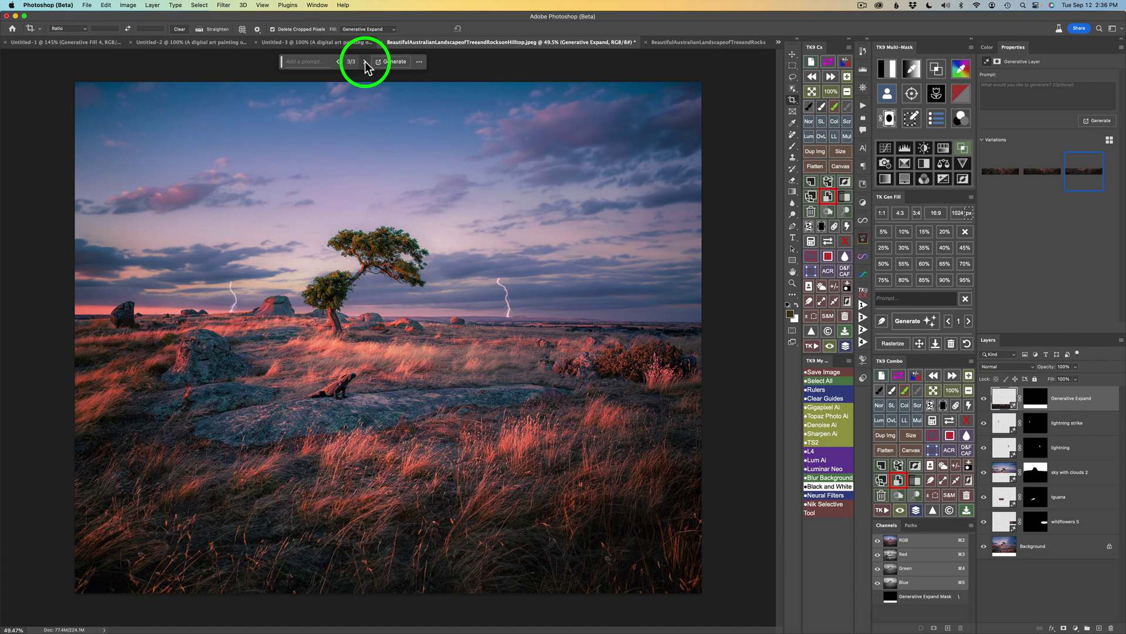
click(969, 321)
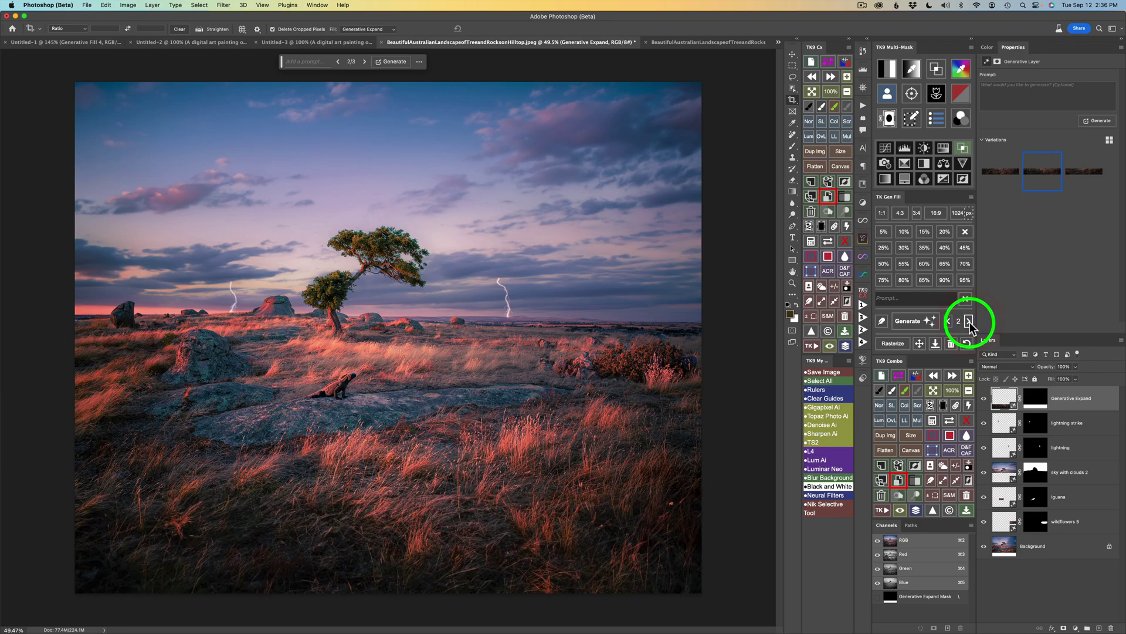
click(968, 321)
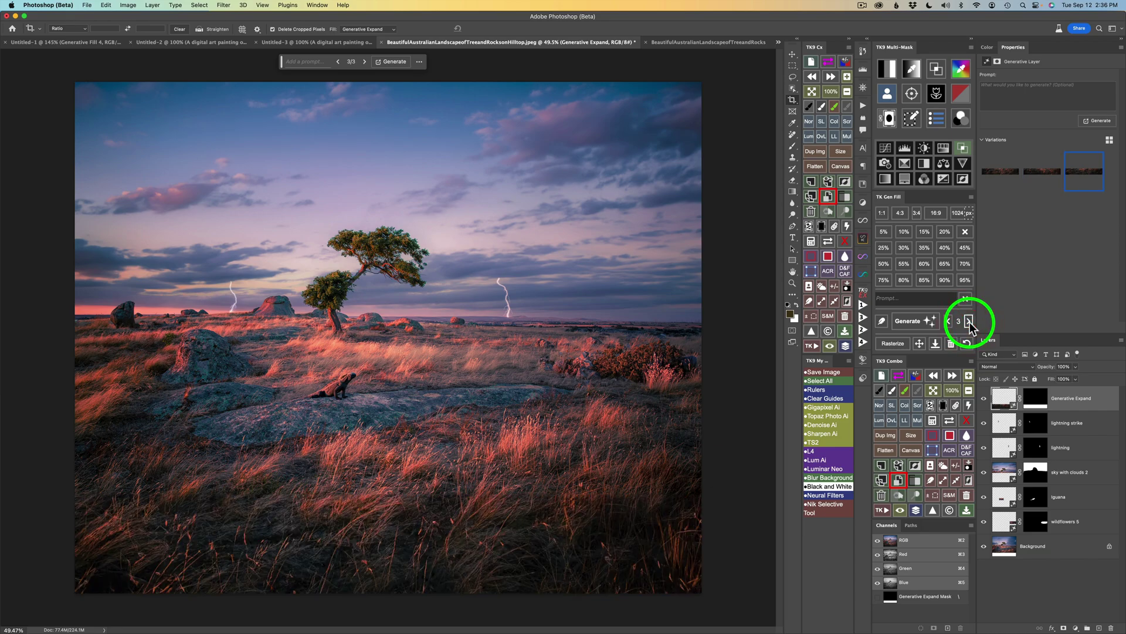
click(968, 321)
click(968, 322)
click(969, 321)
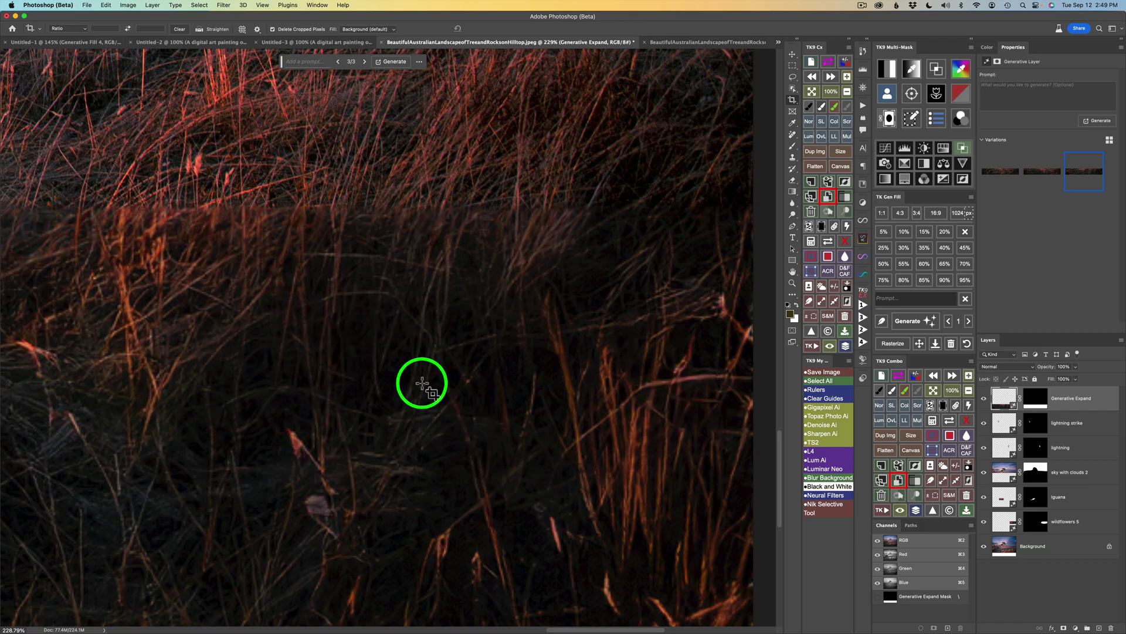
Switch to the BeautifulAustralianLandscapeofTreeandRocksonHilltop copy document
scroll(422, 383, left, 10)
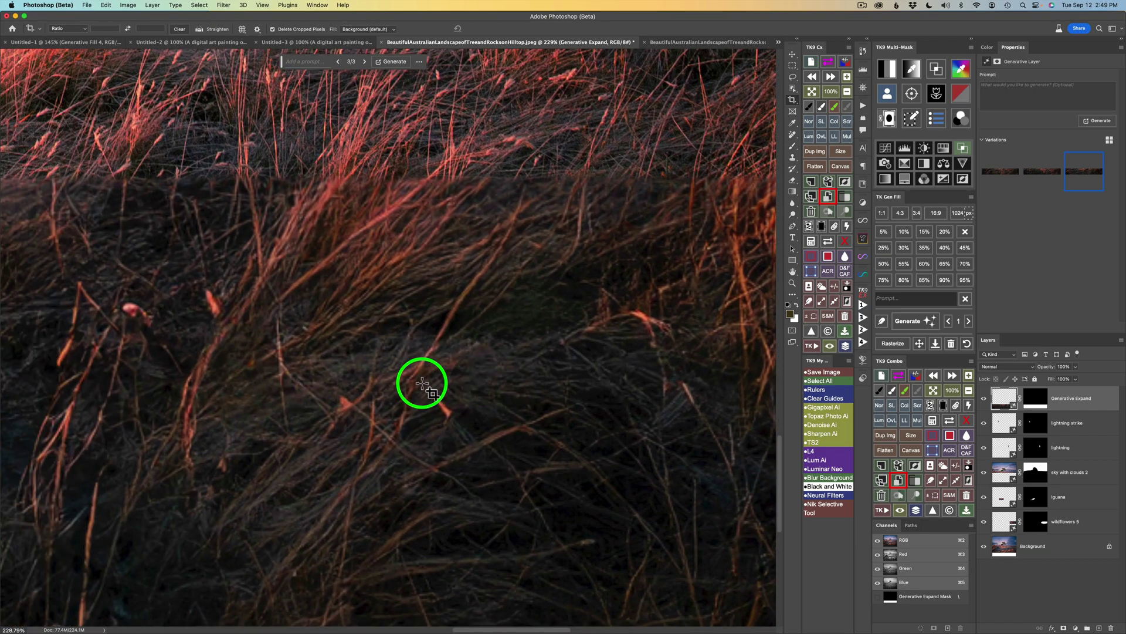
scroll(422, 383, left, 10)
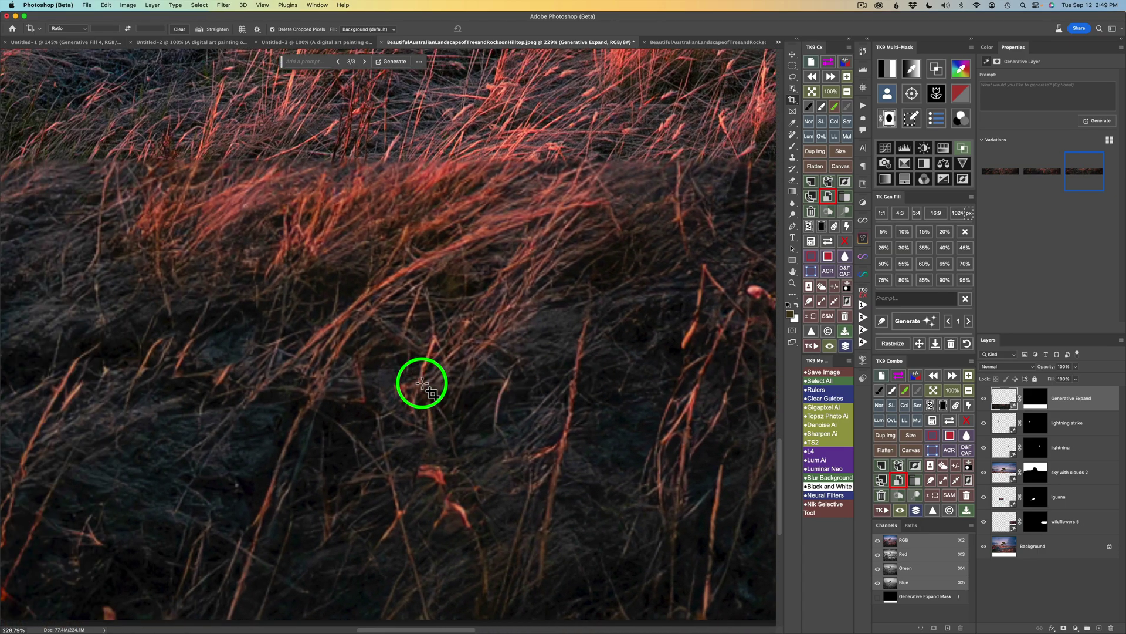
scroll(422, 383, left, 10)
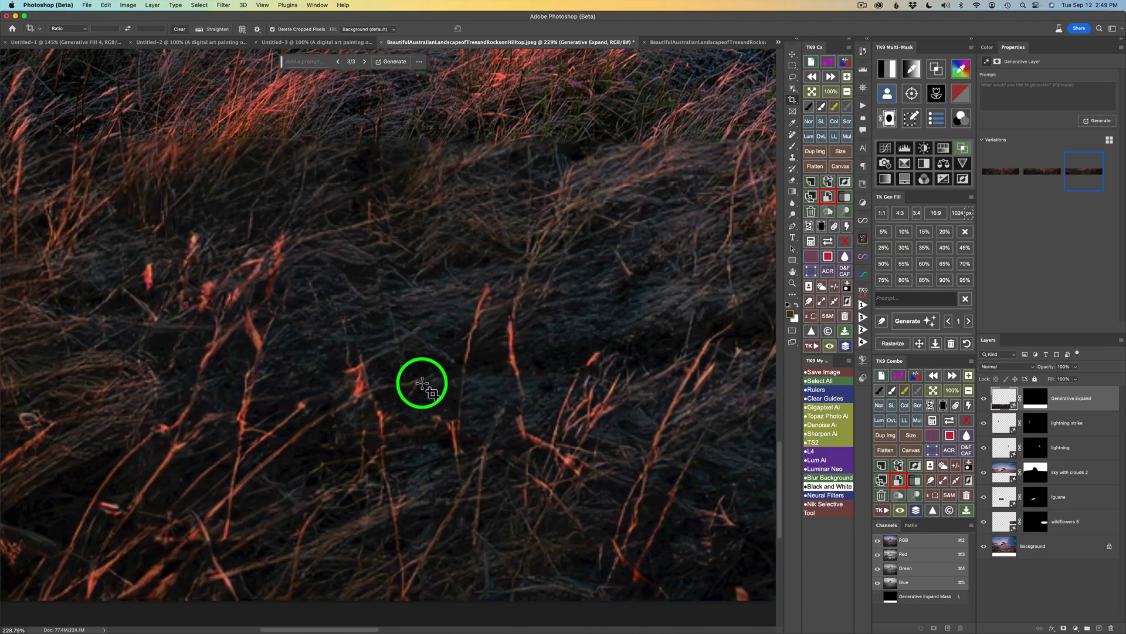
scroll(423, 383, left, 5)
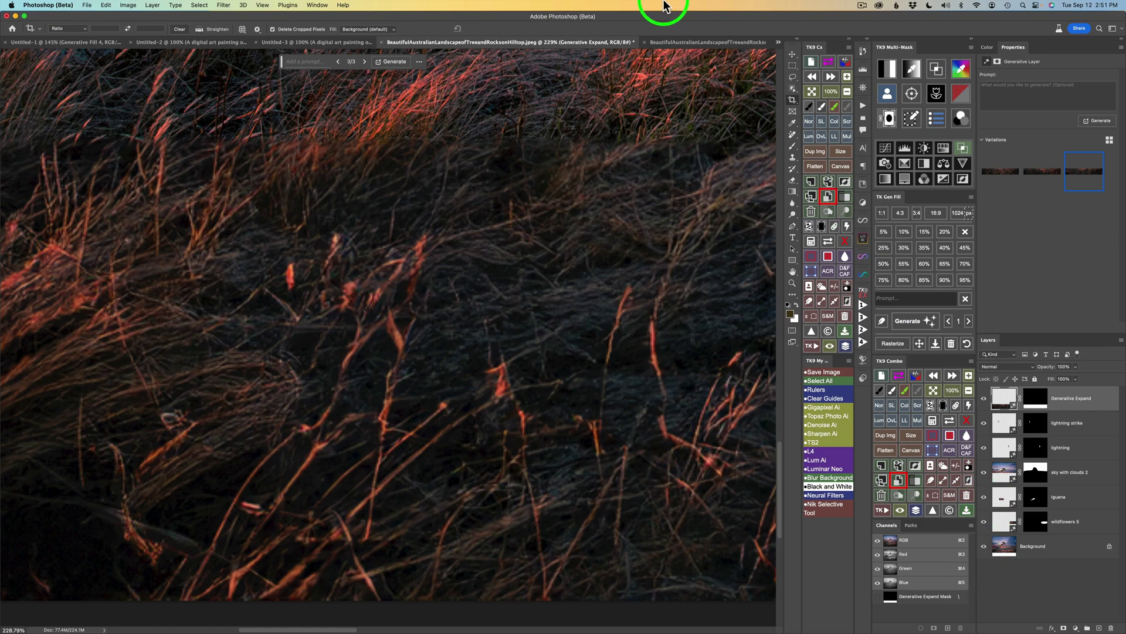
click(706, 43)
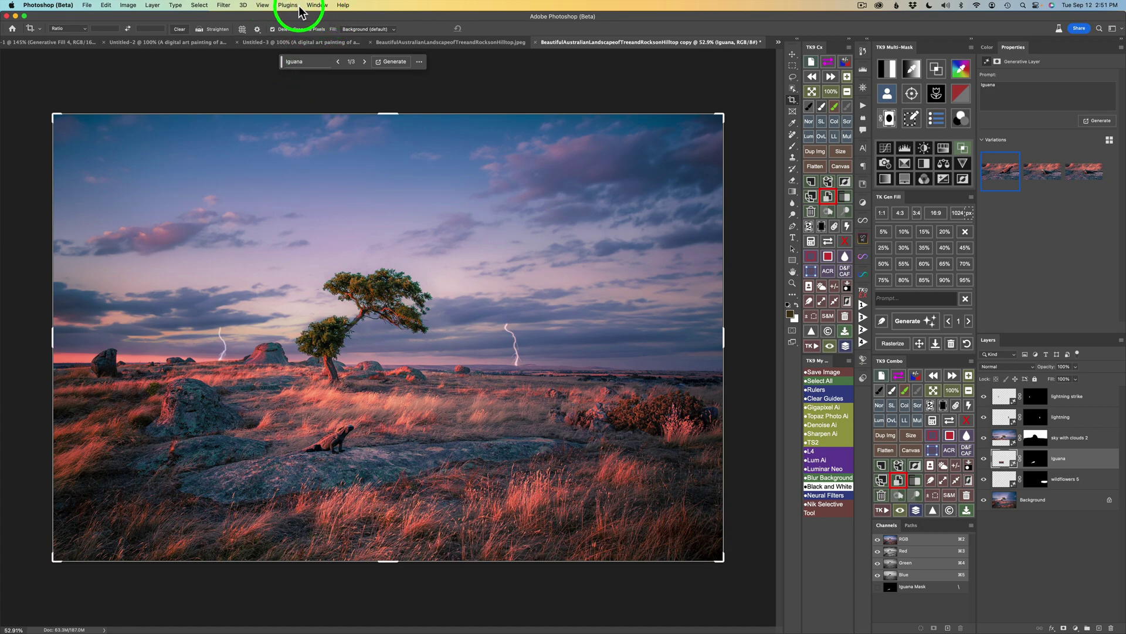
Hide the Contextual Task Bar and unlock the Background into an editable Layer 0
click(317, 6)
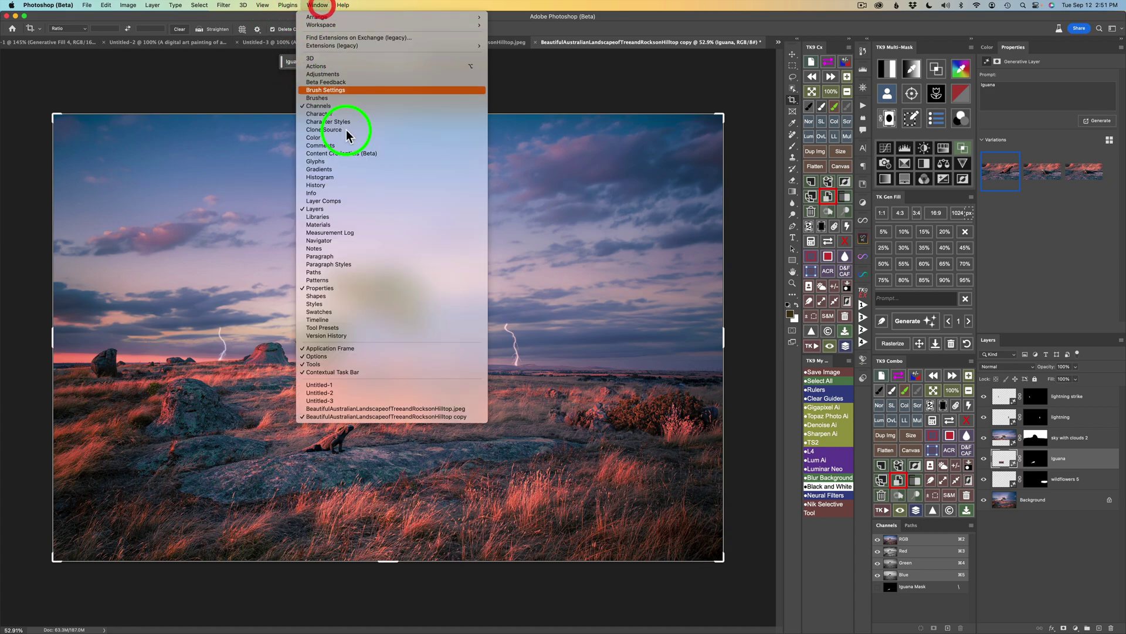
click(332, 374)
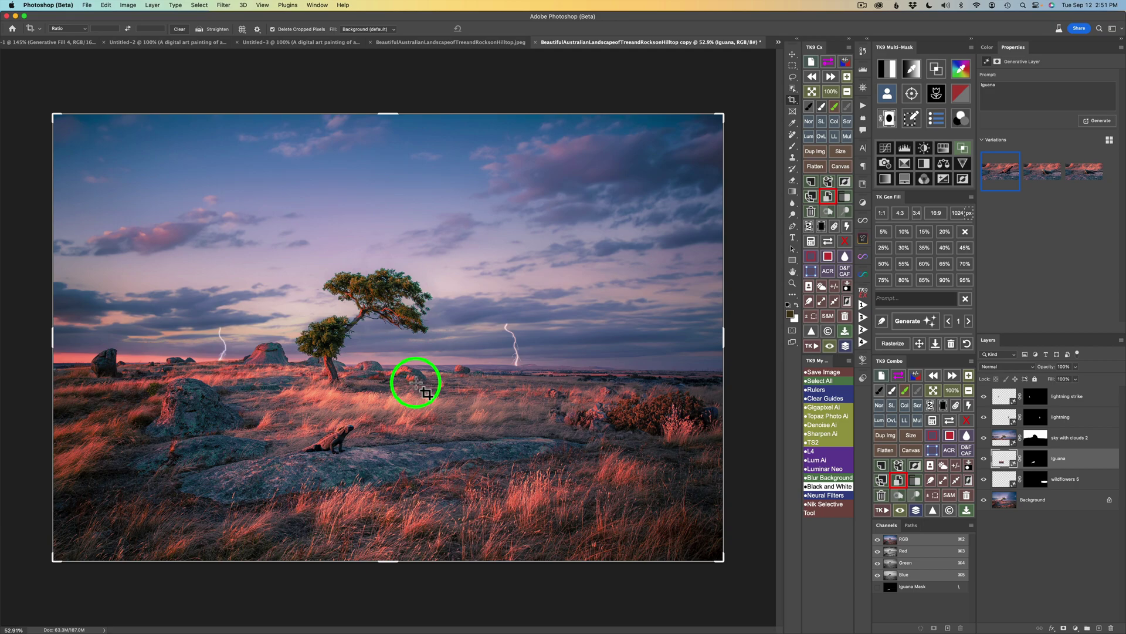
click(1109, 501)
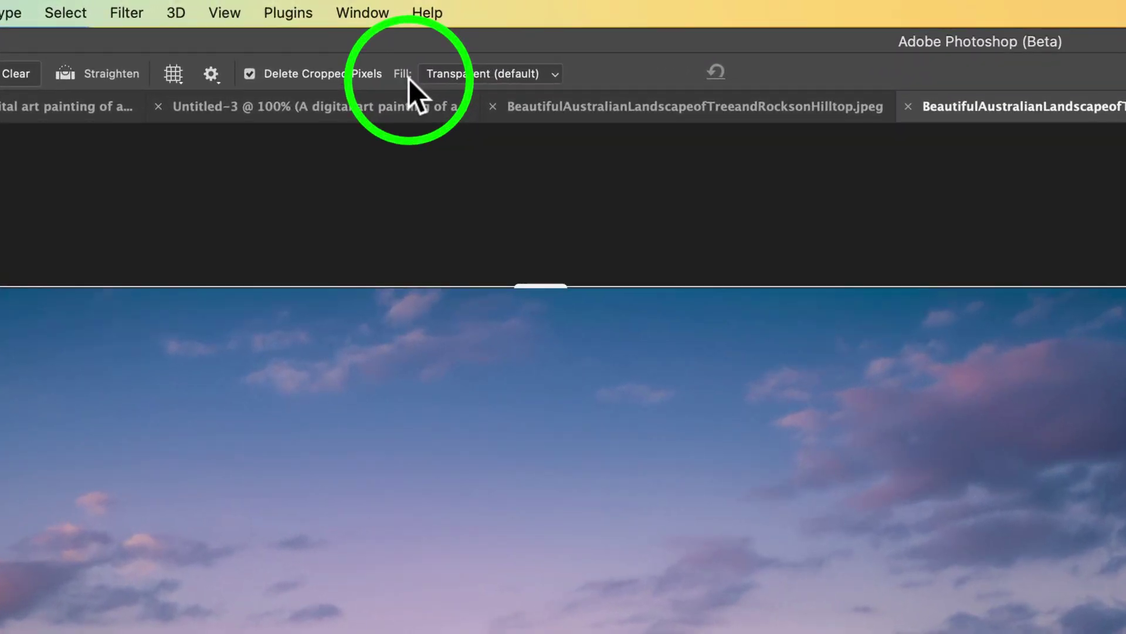
Extend the crop below the photo with Fill set to Transparent (default)
click(556, 75)
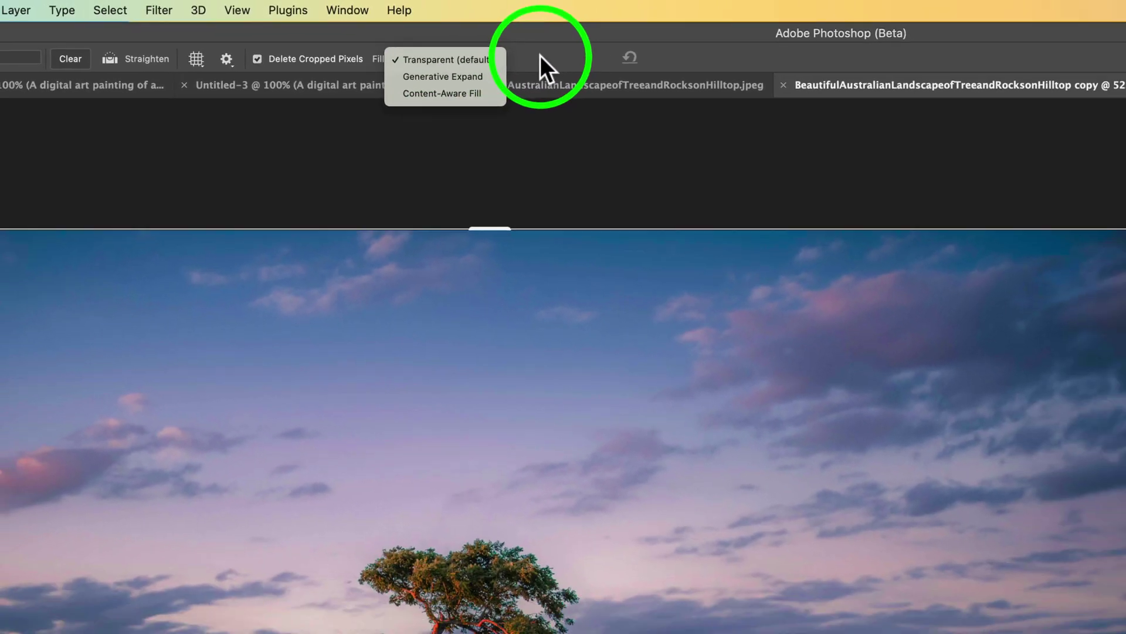
click(604, 67)
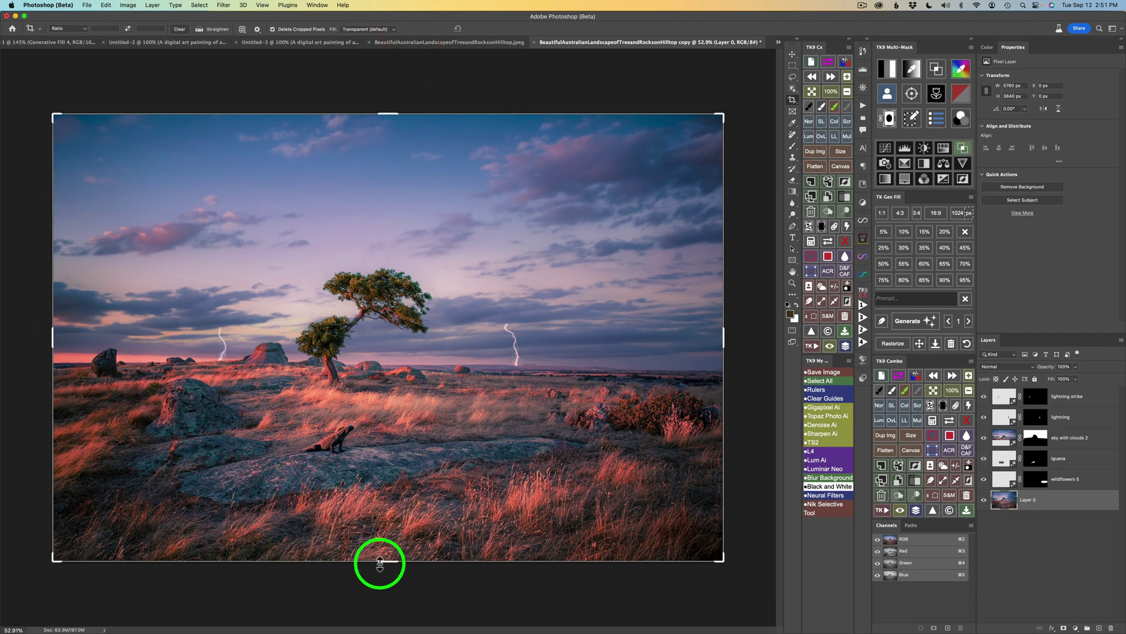
drag(385, 562, 390, 620)
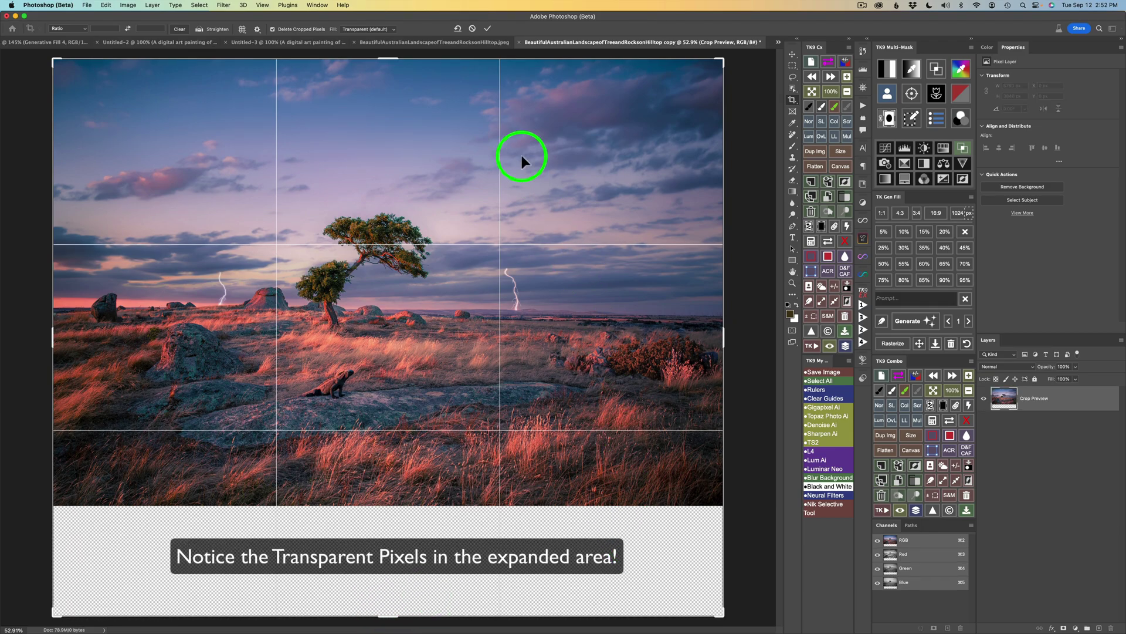
Commit the taller canvas and place a fixed 1024 × 1024 px square selection
click(488, 29)
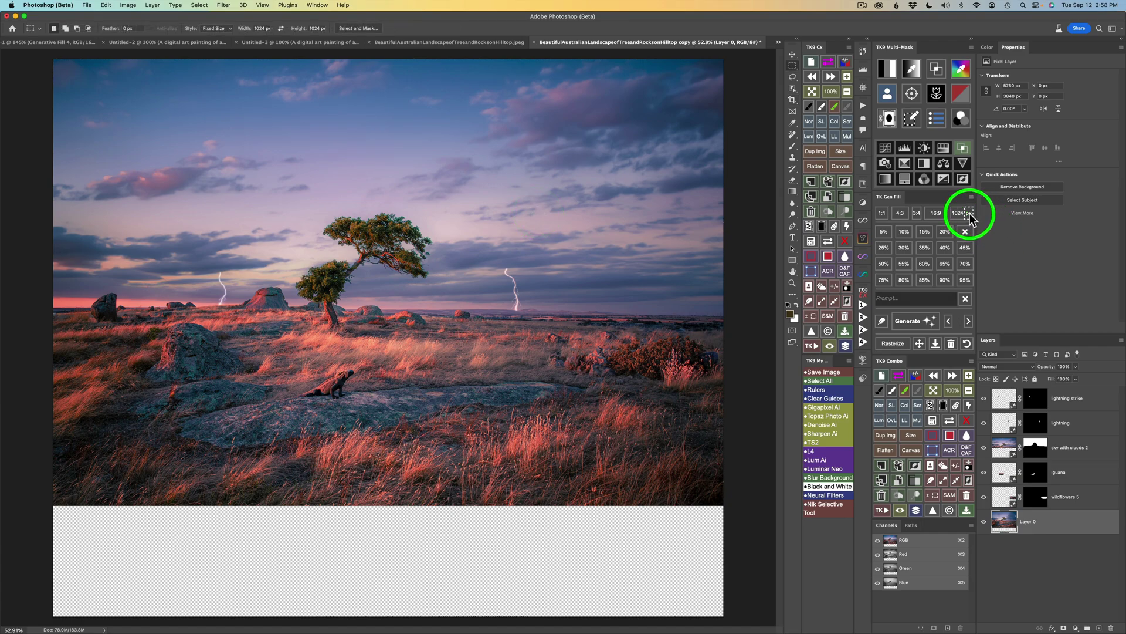
click(968, 214)
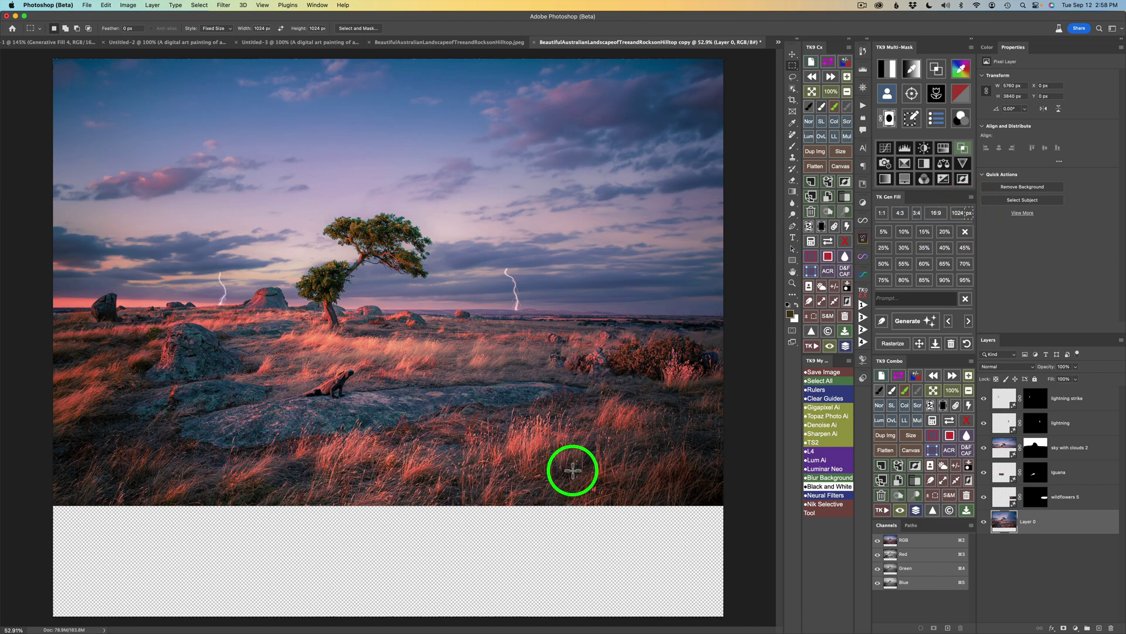
click(558, 229)
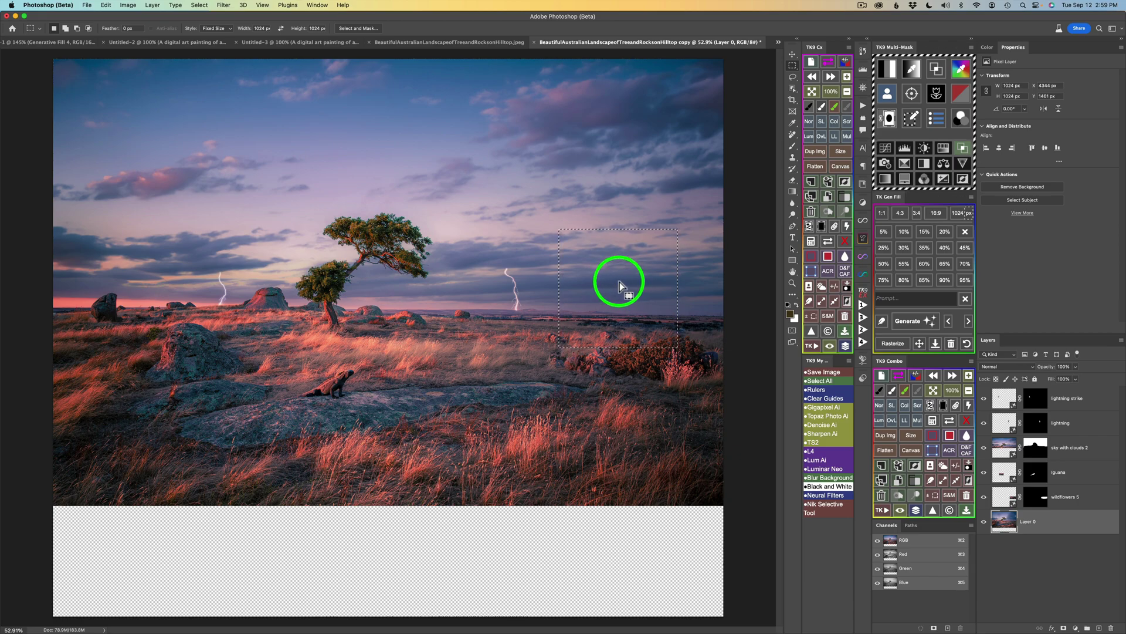
Move the 1024 px square selection down to snap into the bottom-right corner
drag(618, 281, 663, 546)
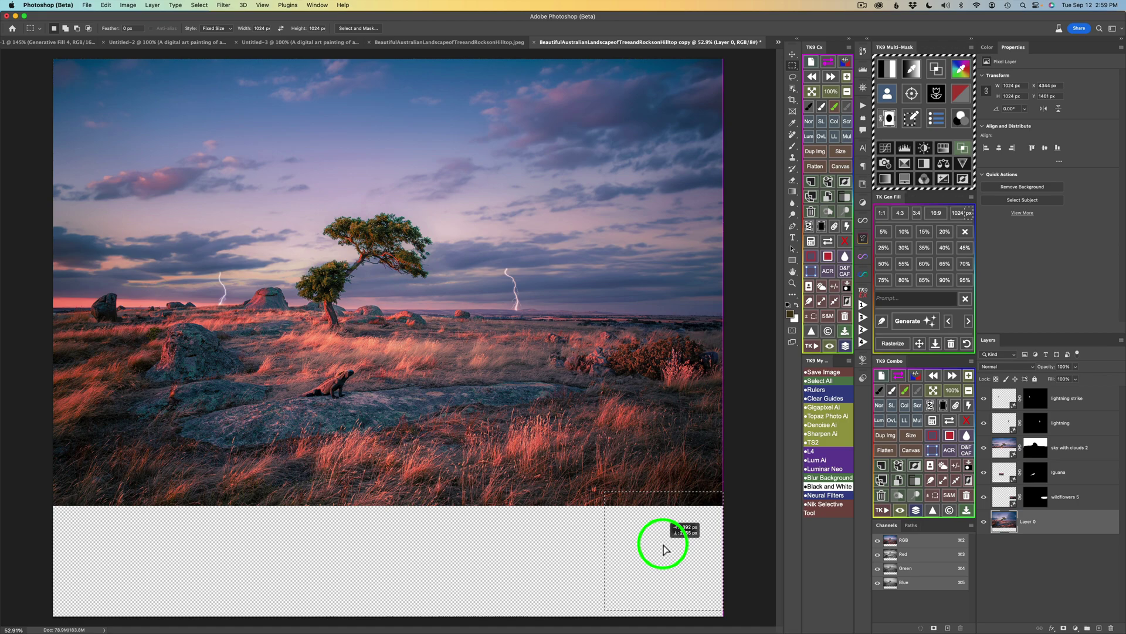
drag(663, 545, 662, 548)
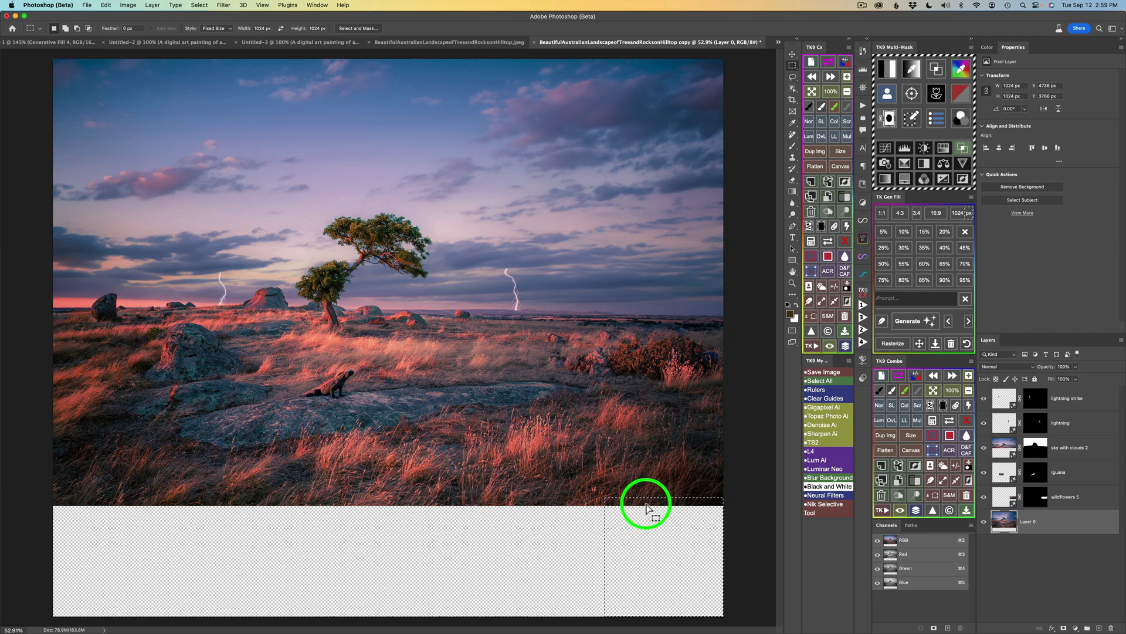
Feather the bottom-right square selection by 20 pixels
click(884, 322)
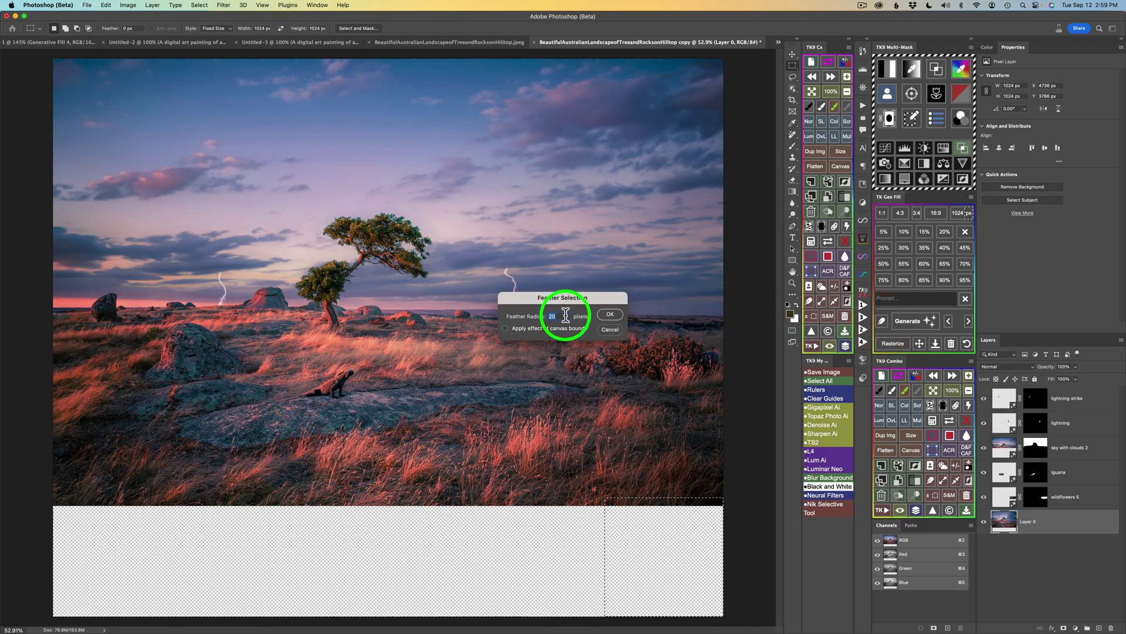
click(618, 313)
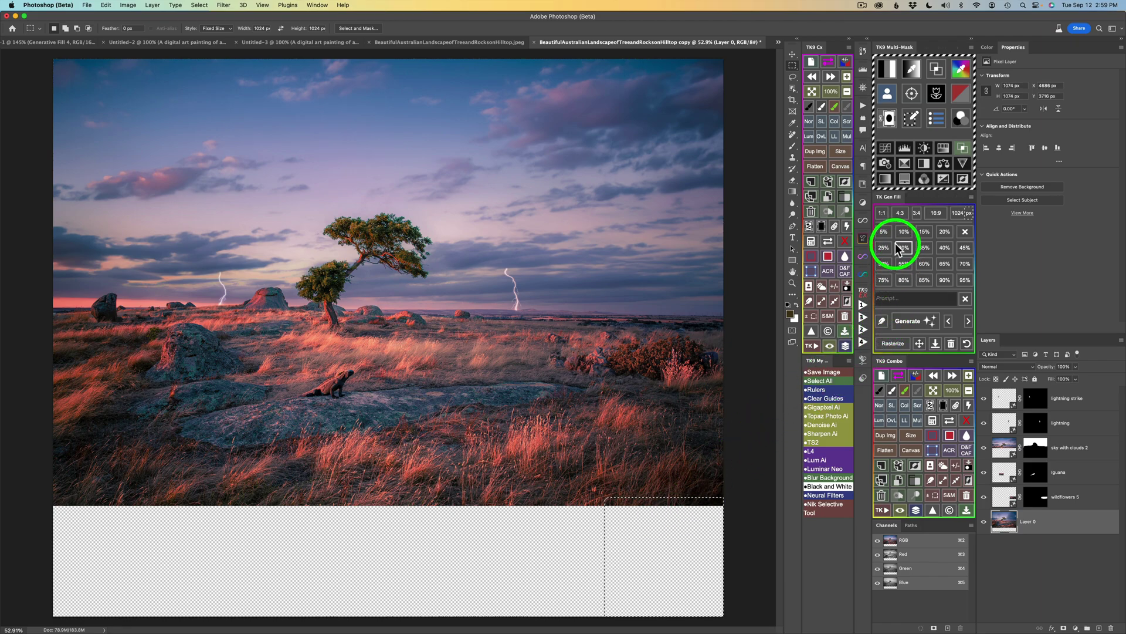
Generate grass into the feathered bottom-right corner of the transparent strip
click(919, 324)
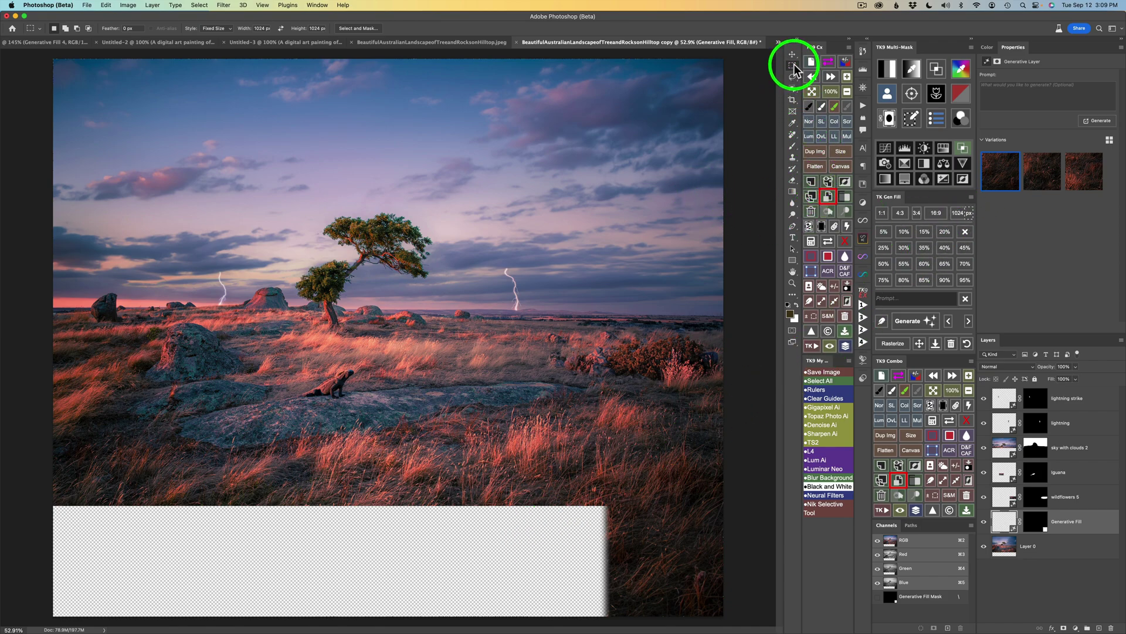
click(491, 167)
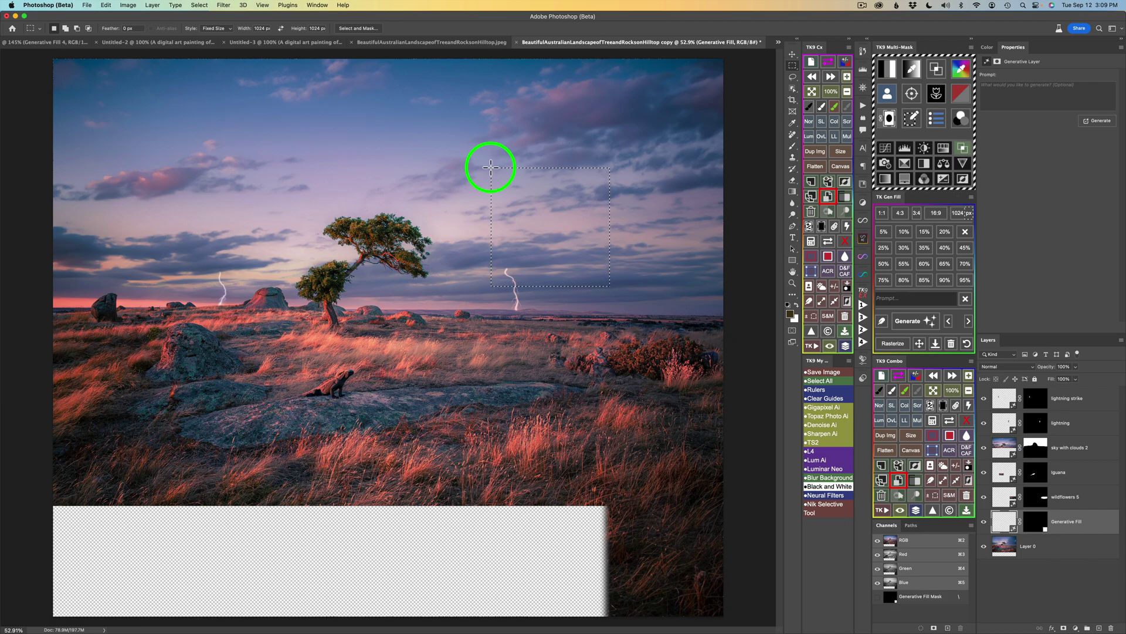
click(483, 500)
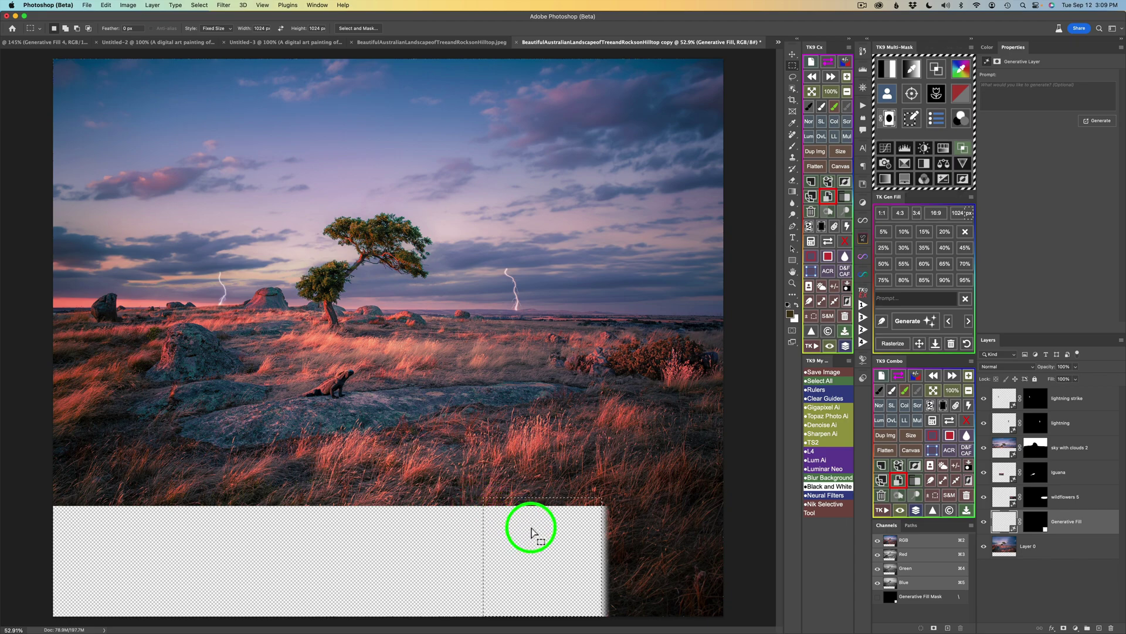
drag(530, 532, 542, 533)
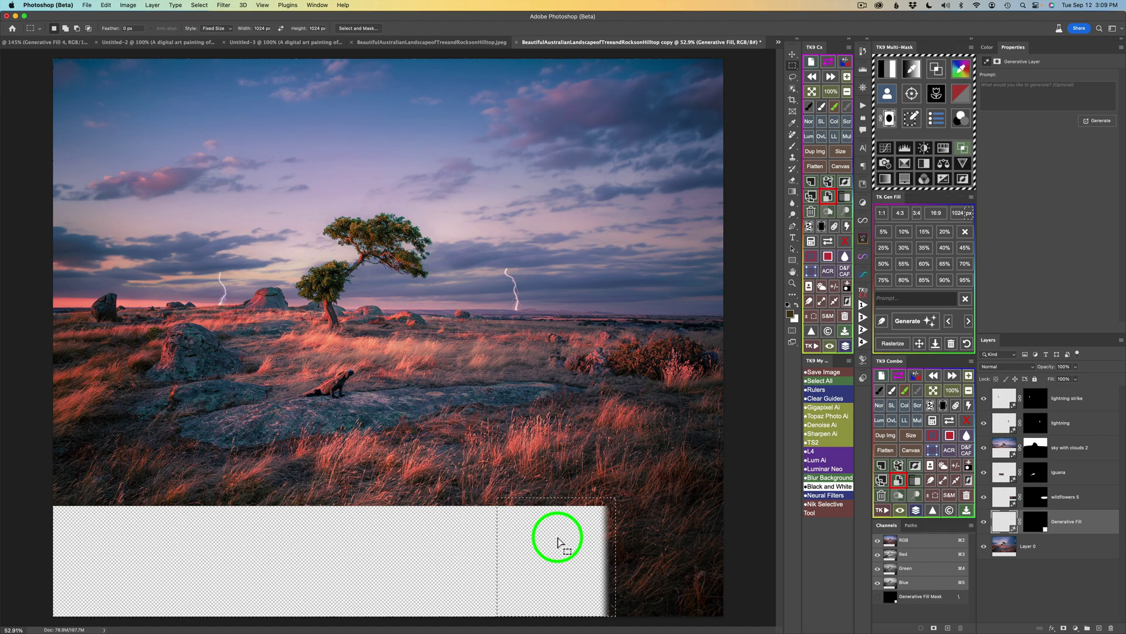
click(969, 213)
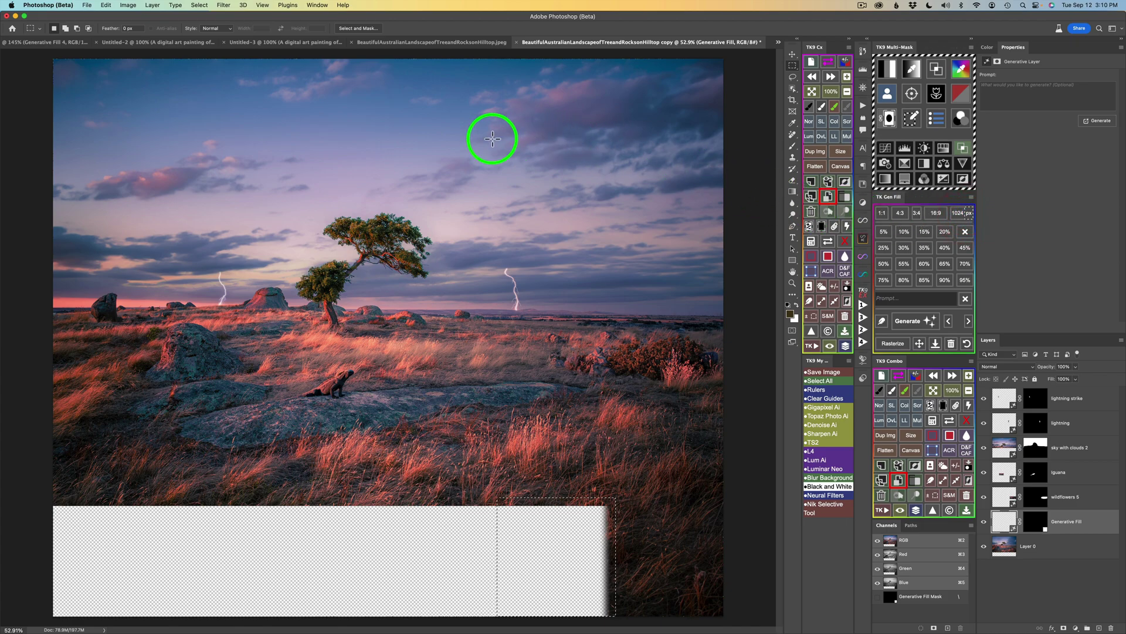
drag(421, 132, 528, 271)
click(962, 214)
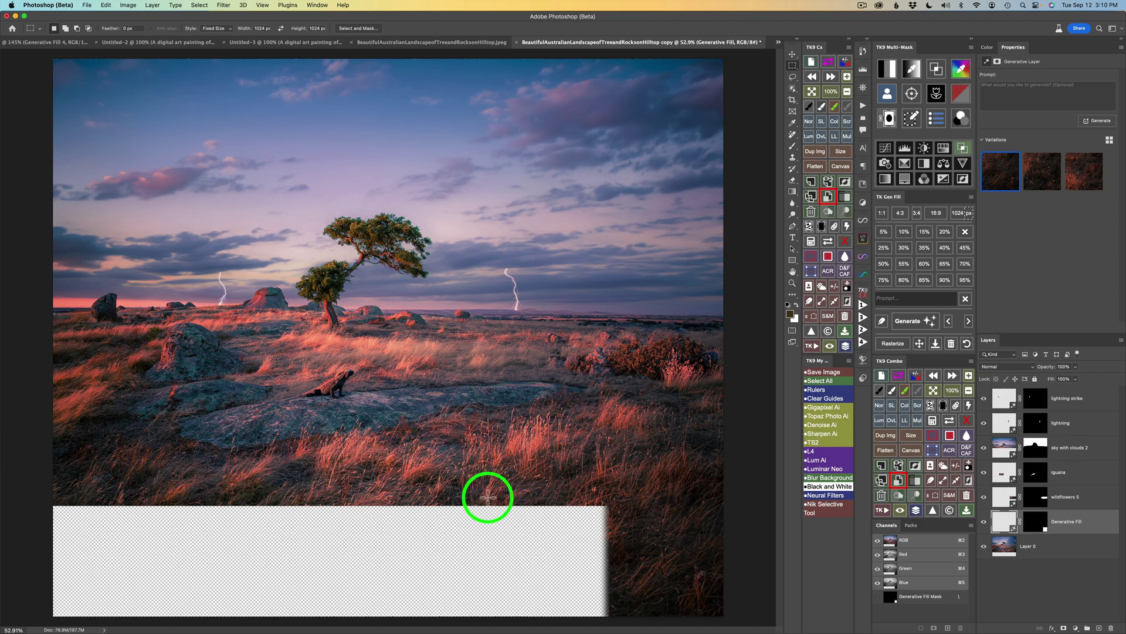
Place a 1024 px square selection overlapping the generated grass and feather it 20 px
click(488, 497)
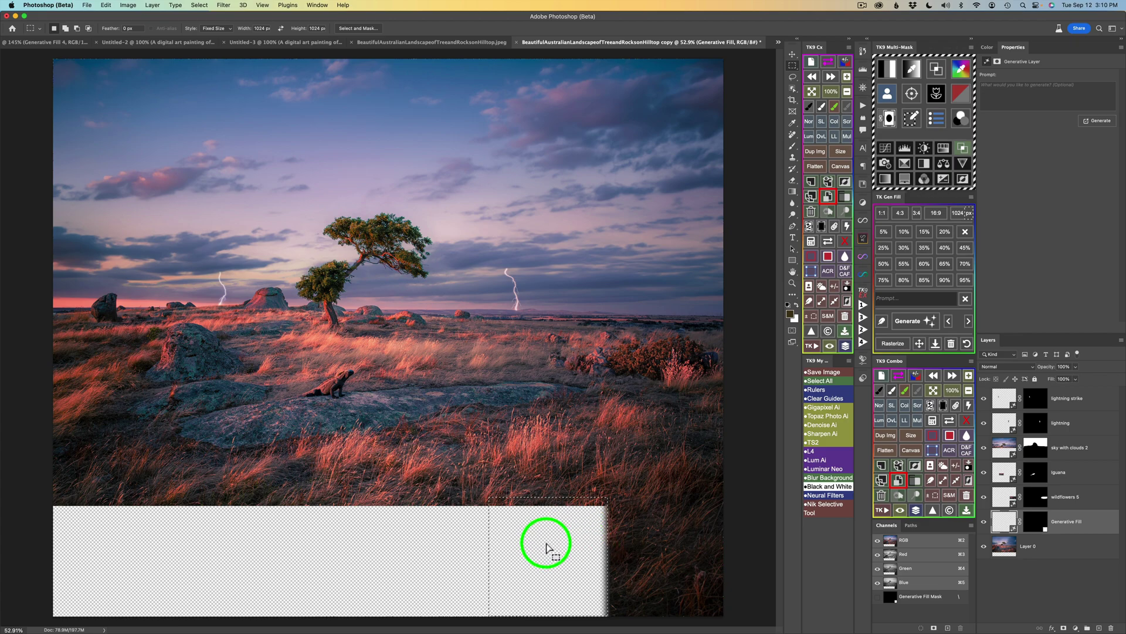
drag(546, 549, 557, 544)
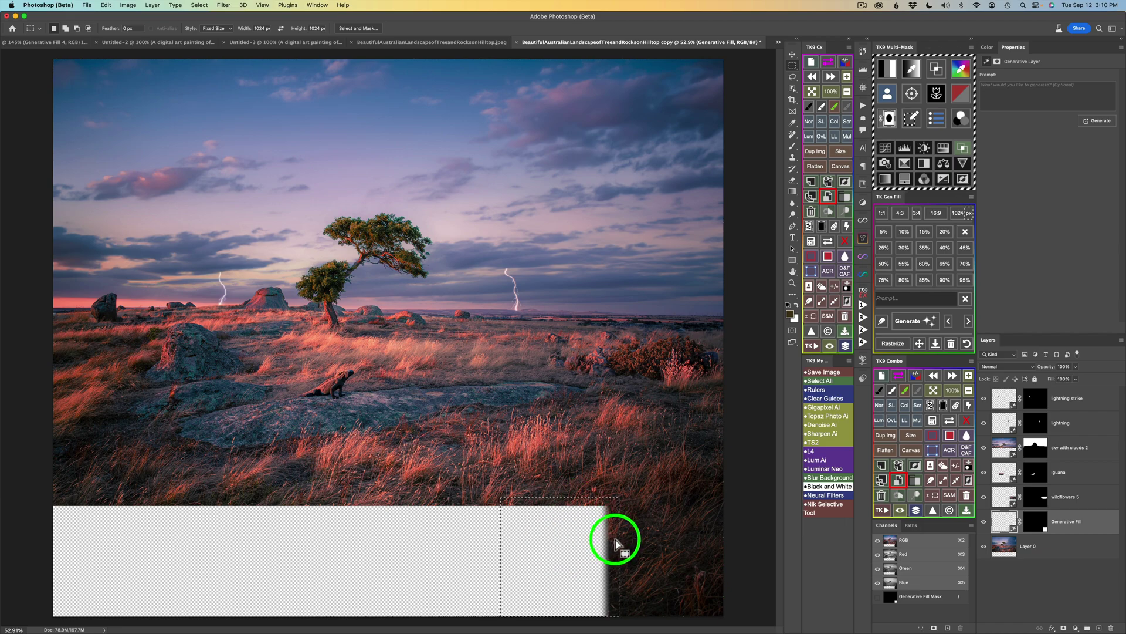
click(881, 321)
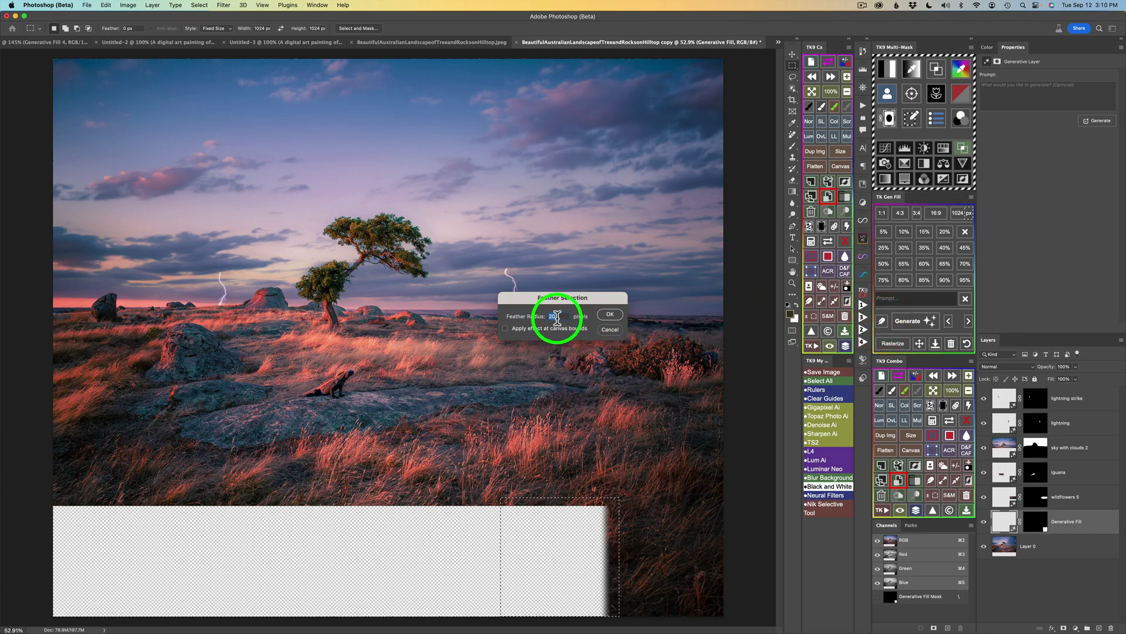
click(610, 313)
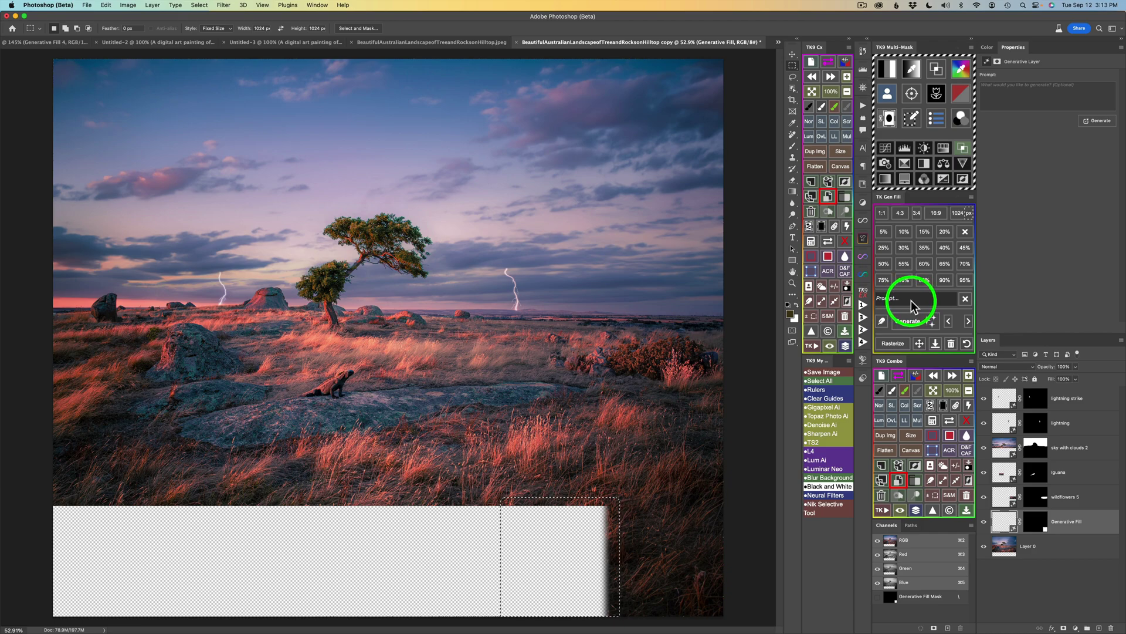
Generate grass over the strip's middle section and keep the third variation
click(916, 320)
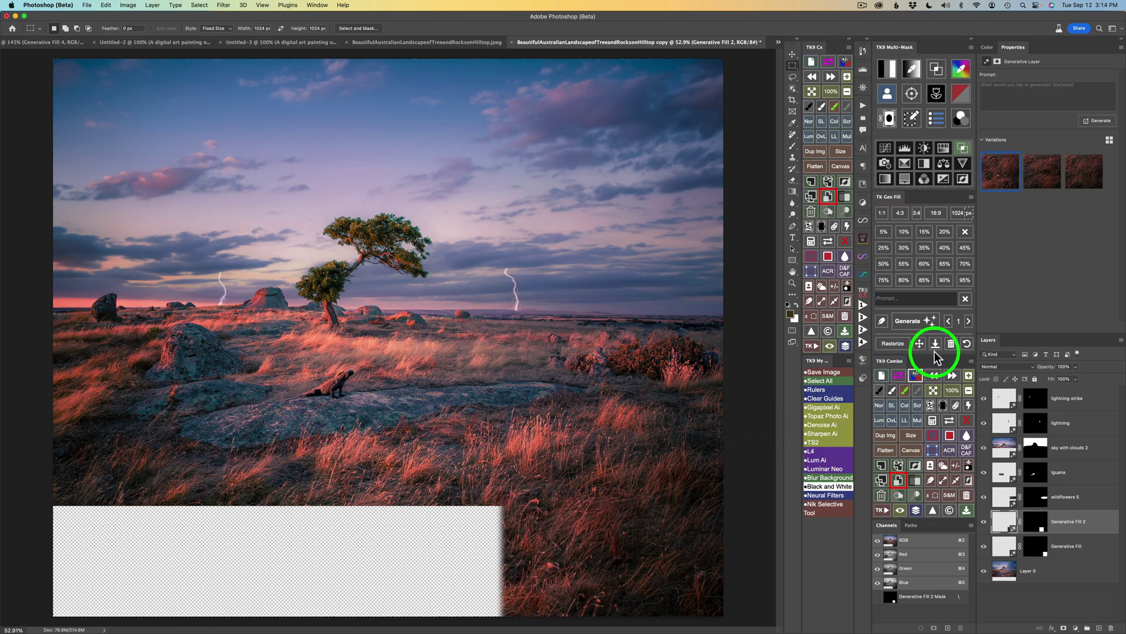
click(969, 321)
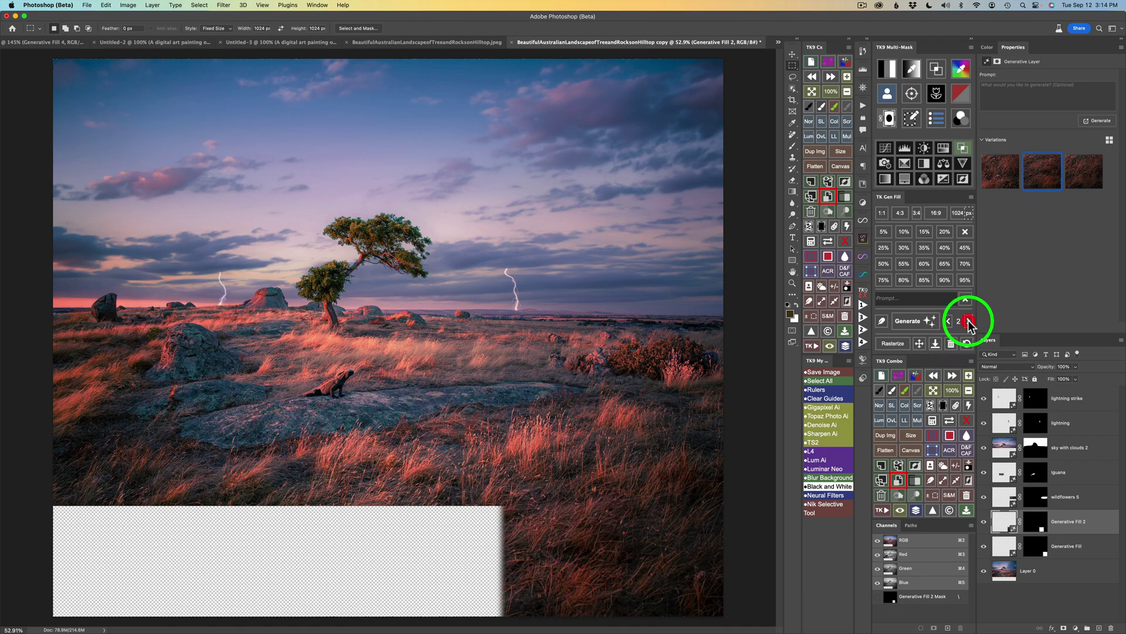
click(969, 321)
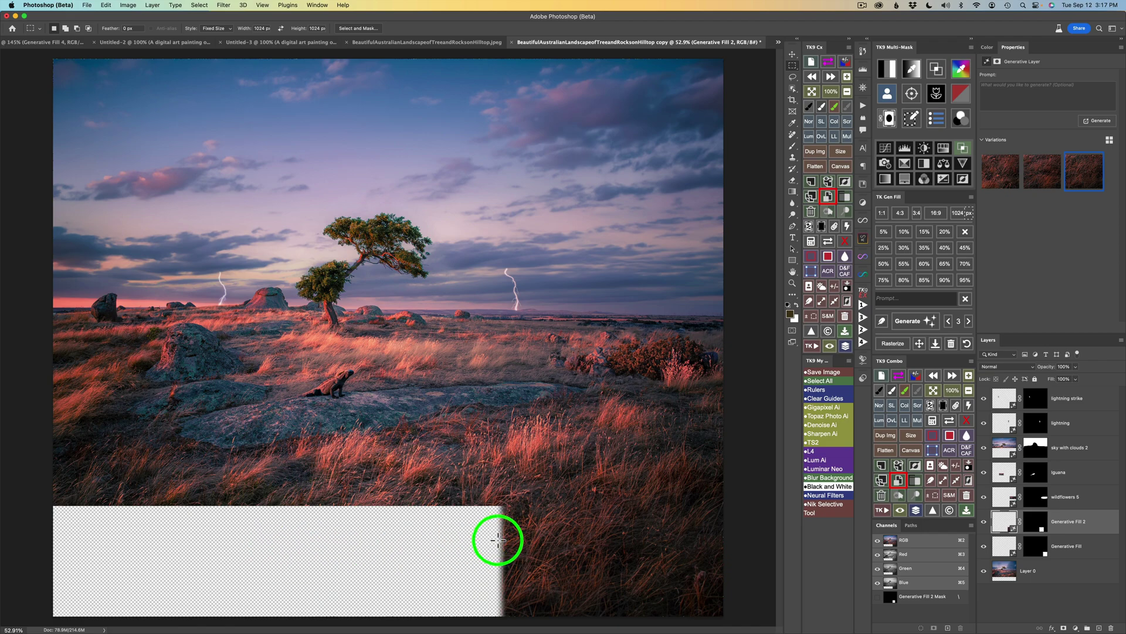
Place a 1024 px selection over the empty left strip, feather it 20 px, and generate grass
click(389, 496)
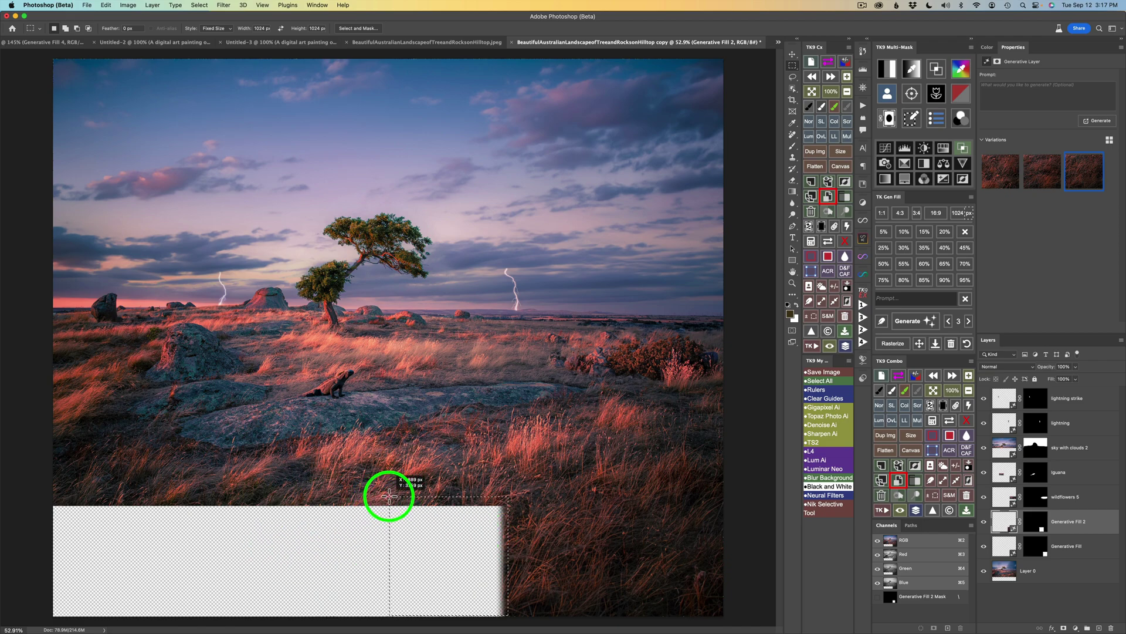
click(429, 532)
click(891, 322)
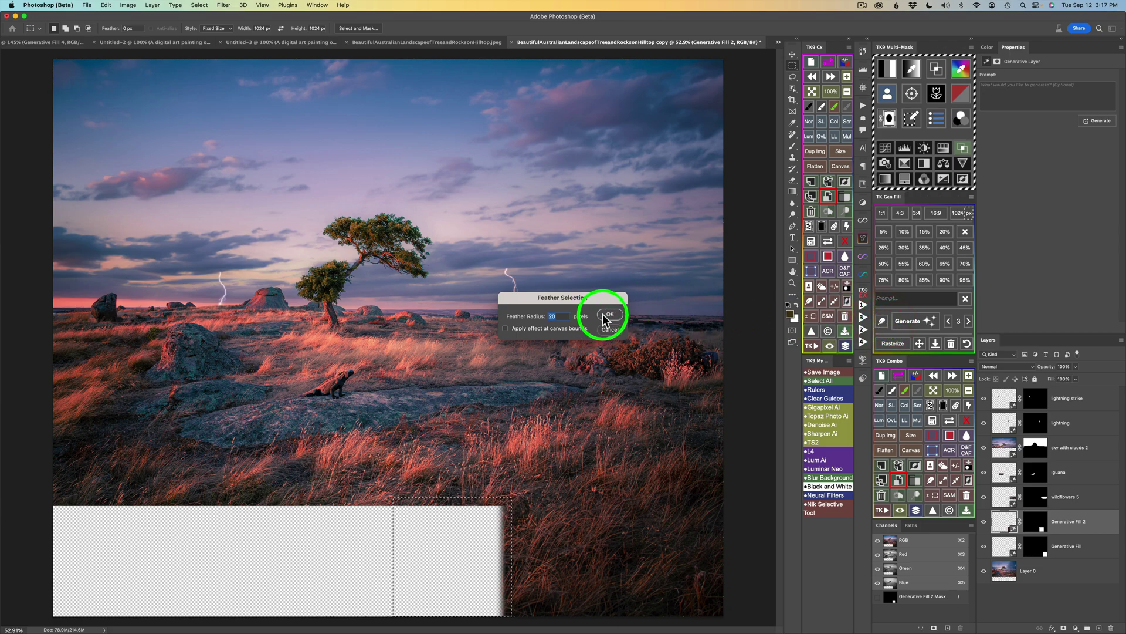
click(610, 315)
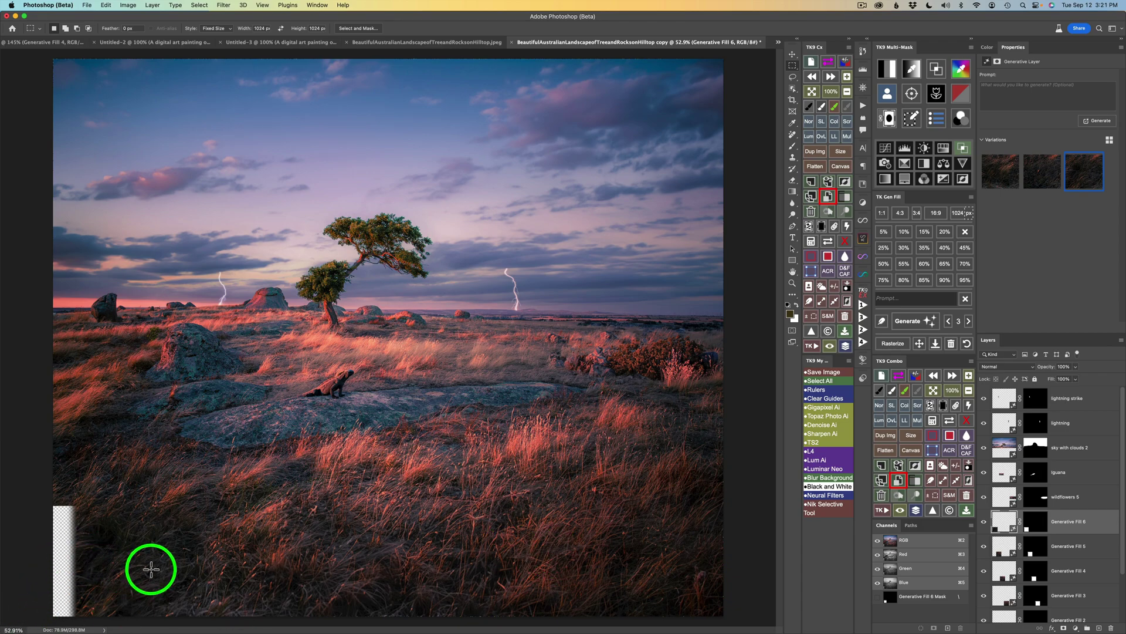
Switch to free-form sizing, select the bottom-left sliver, feather 20 px, and generate grass
click(953, 214)
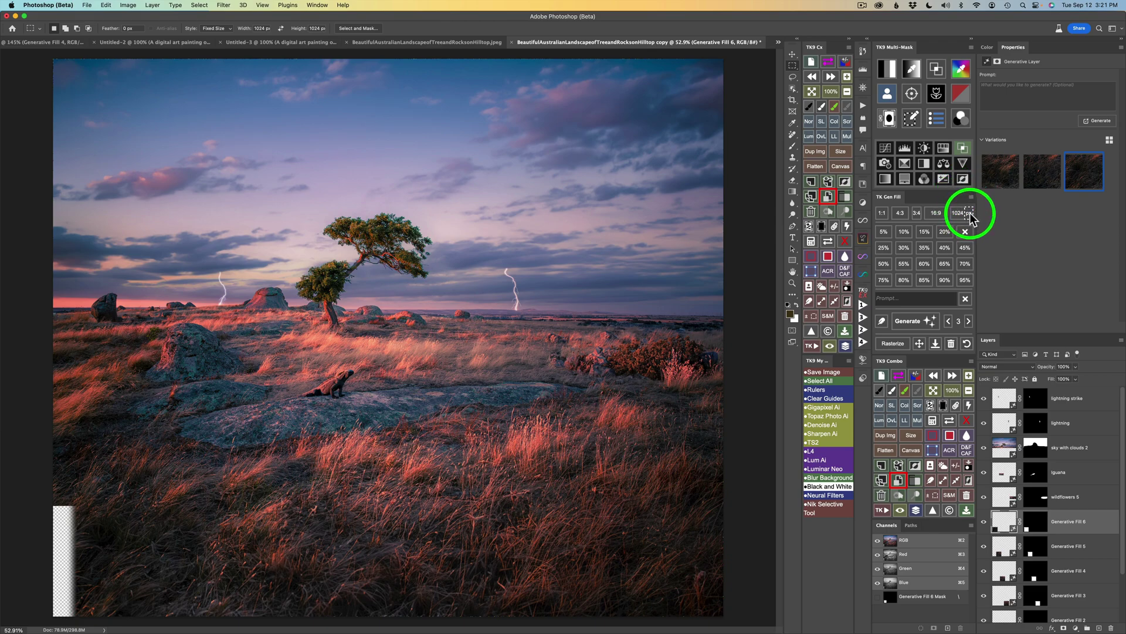
click(969, 216)
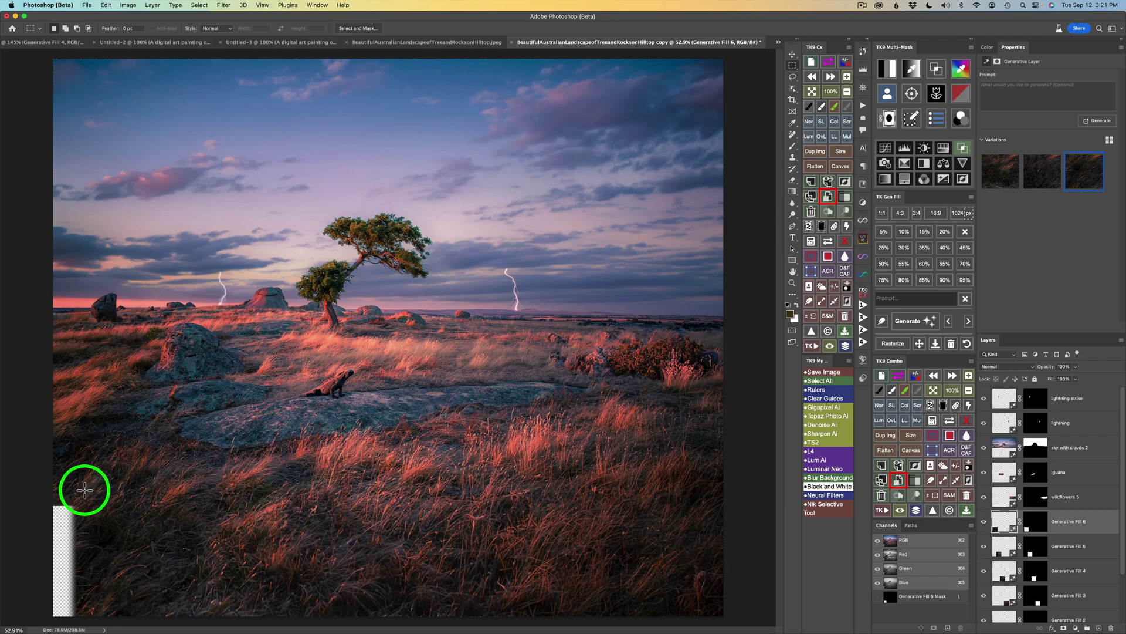
drag(84, 489, 38, 631)
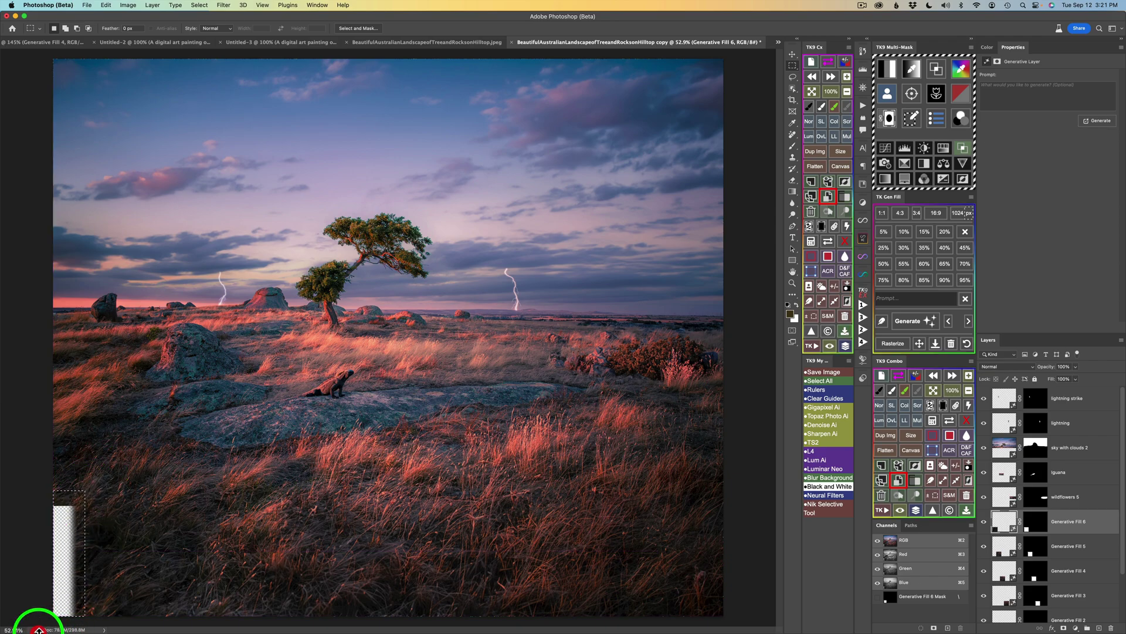
click(881, 322)
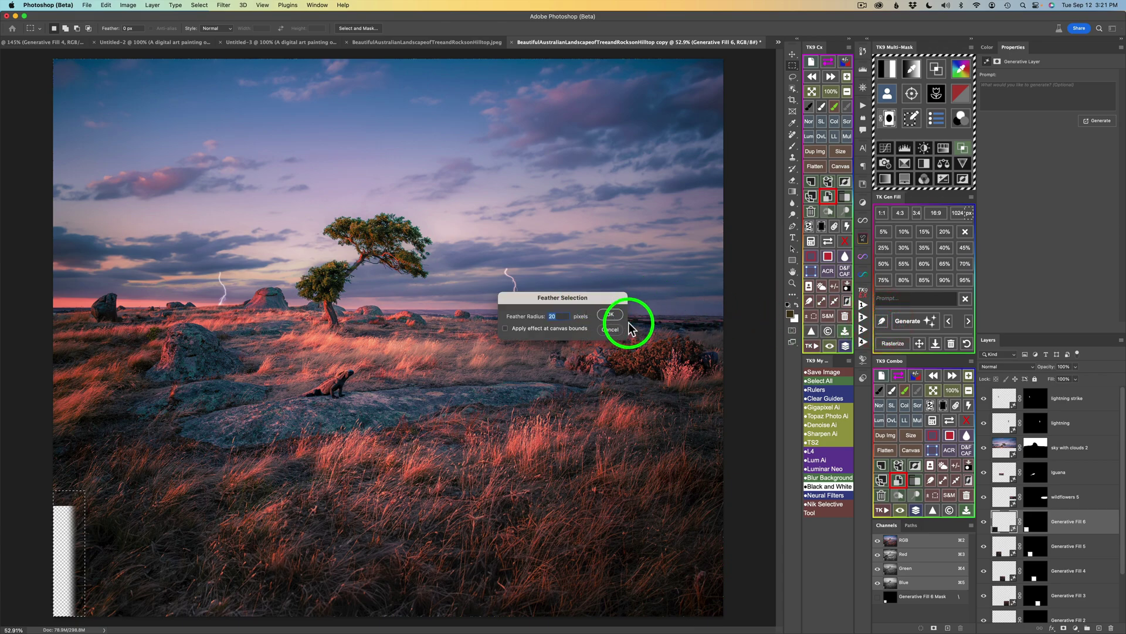
click(611, 314)
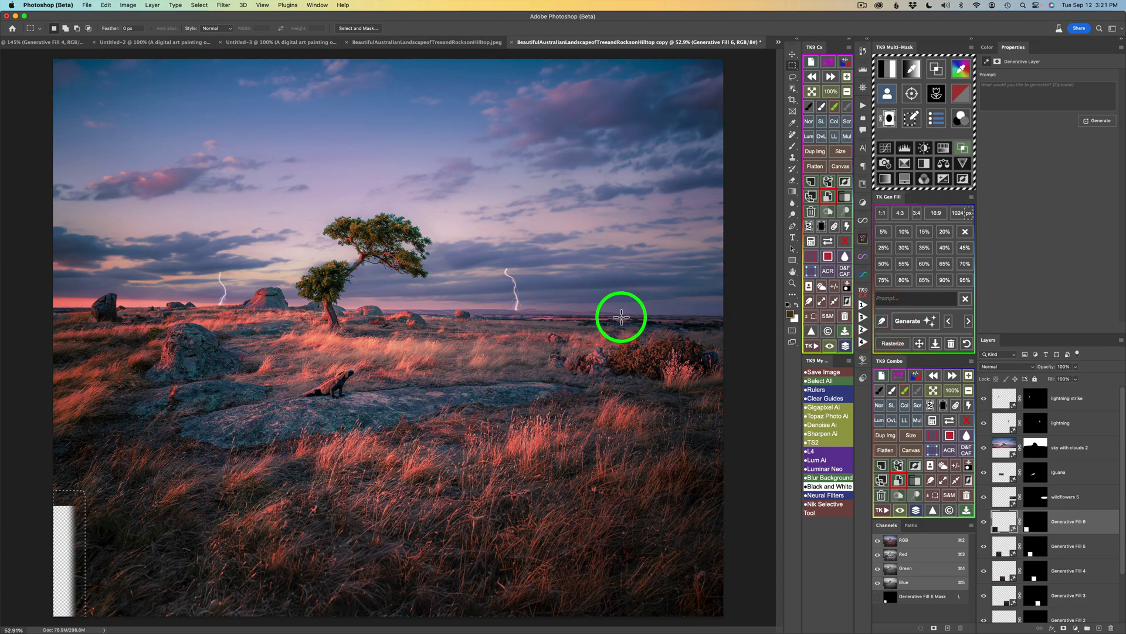
click(910, 321)
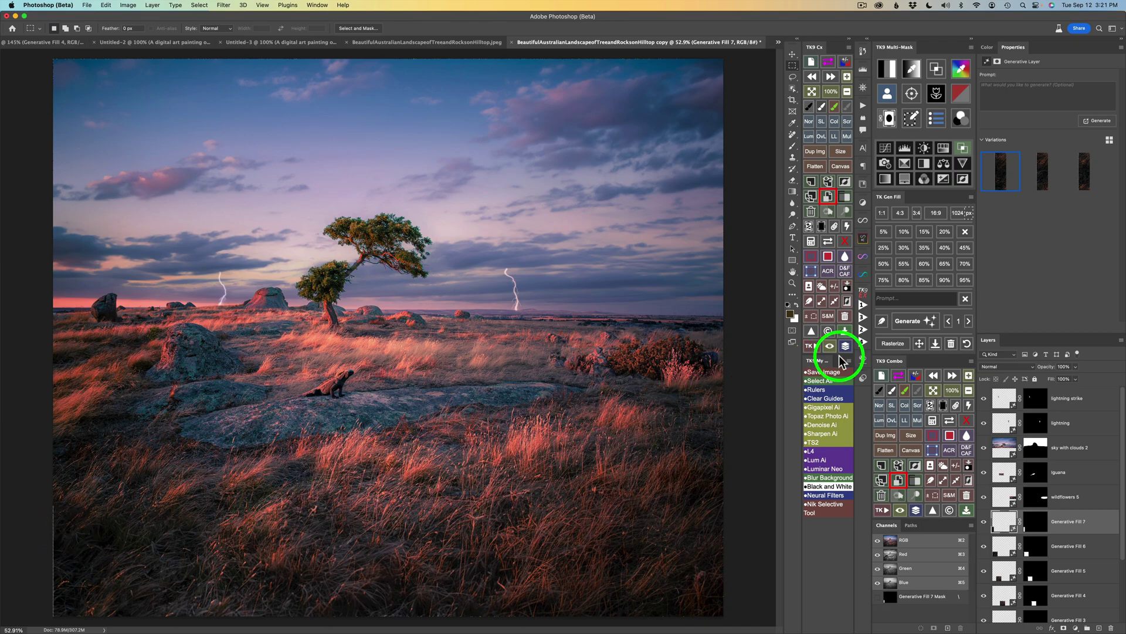
Step Generative Fill 7 to its third grass variation in the bottom-left sliver
click(969, 322)
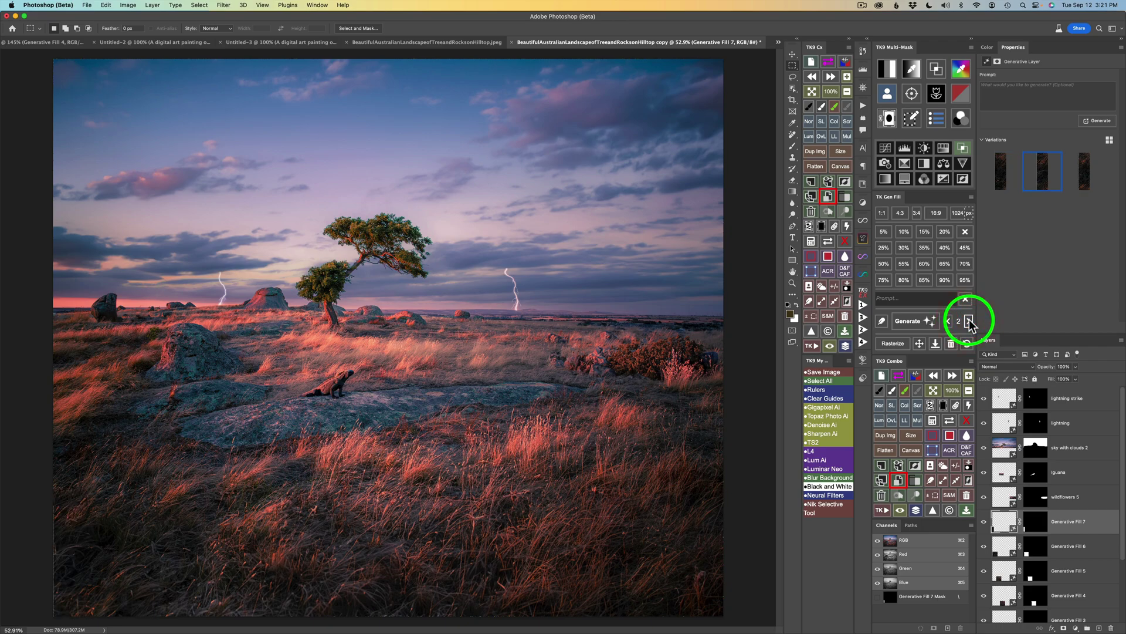
click(969, 322)
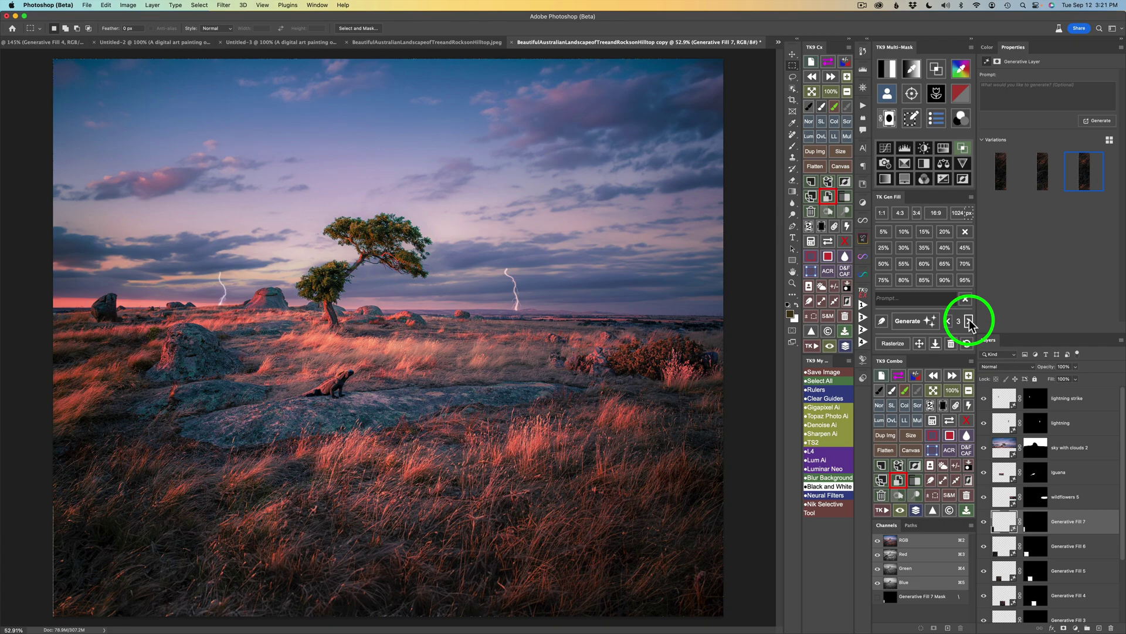
mouse_move(24, 550)
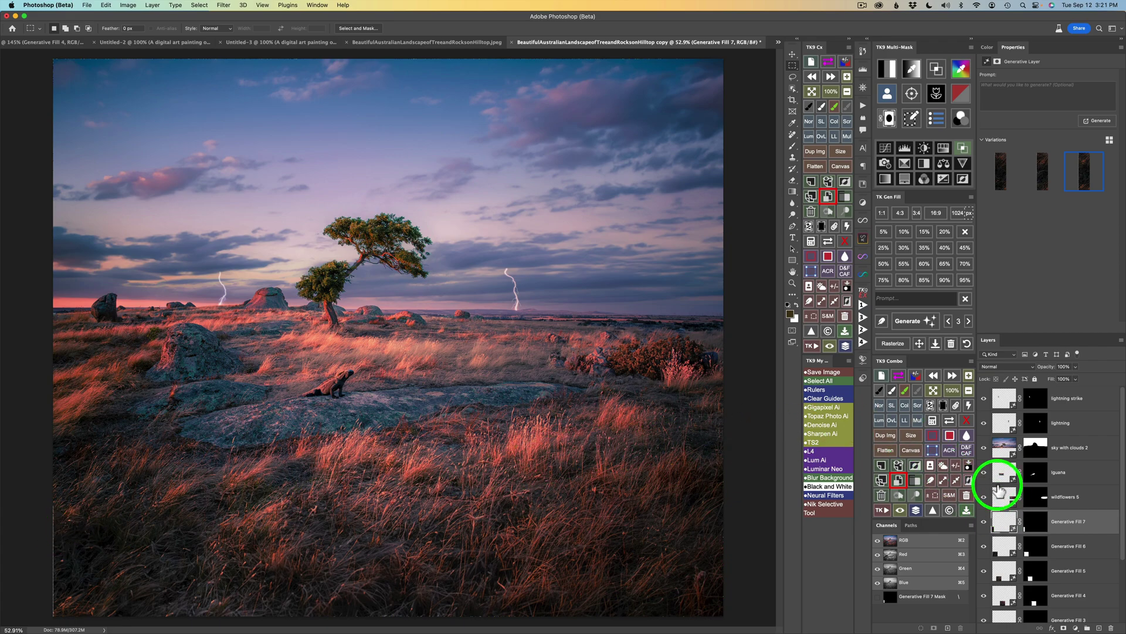
Add a new layer and paint out the flaw along the left edge with the Remove tool
click(1098, 627)
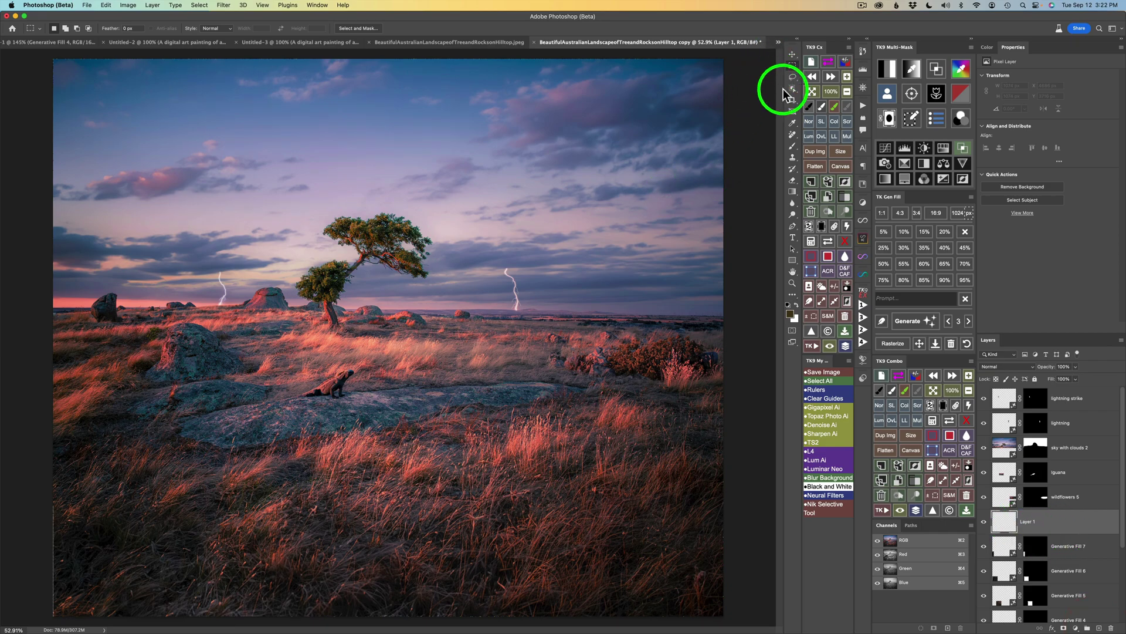
click(792, 137)
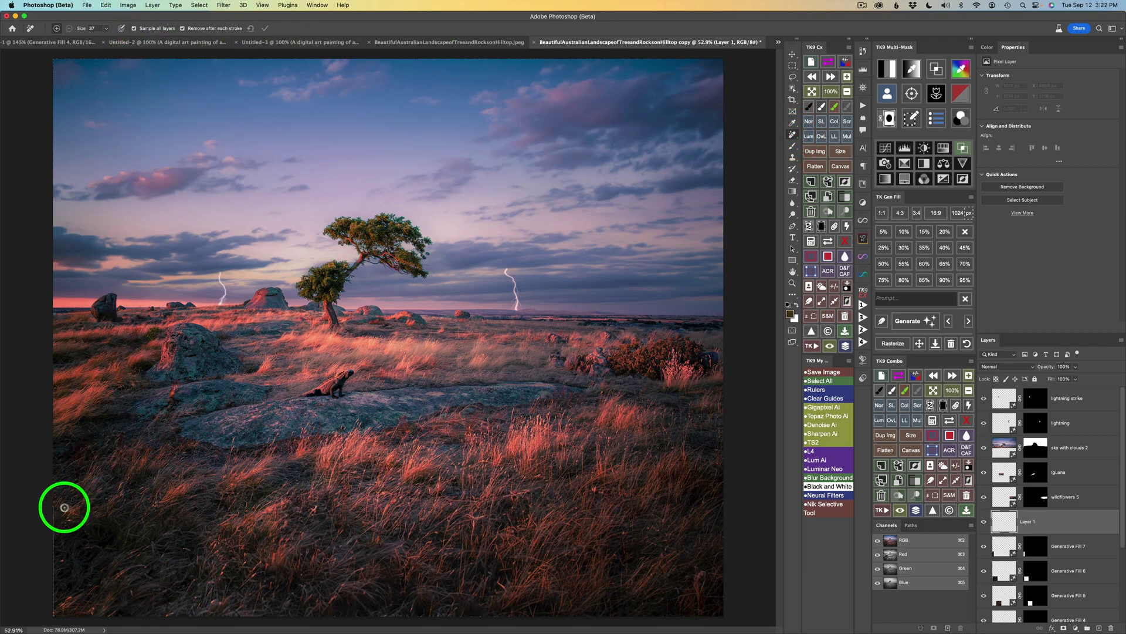
drag(54, 502, 53, 612)
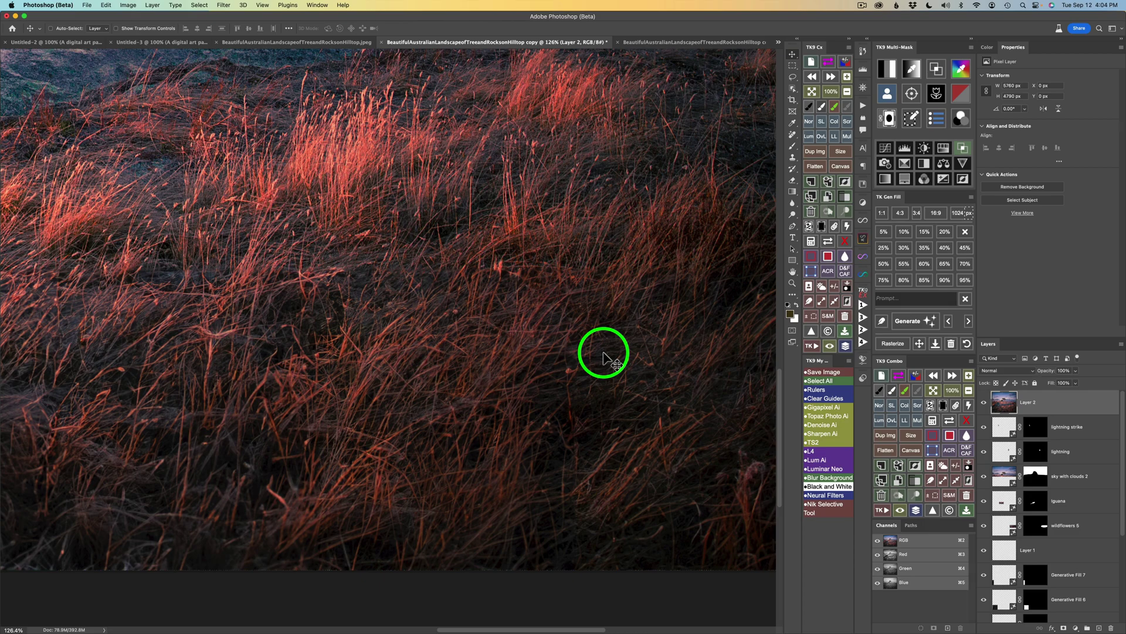
Scroll horizontally across the zoomed-in bottom grass to check the seams
scroll(581, 345, left, 5)
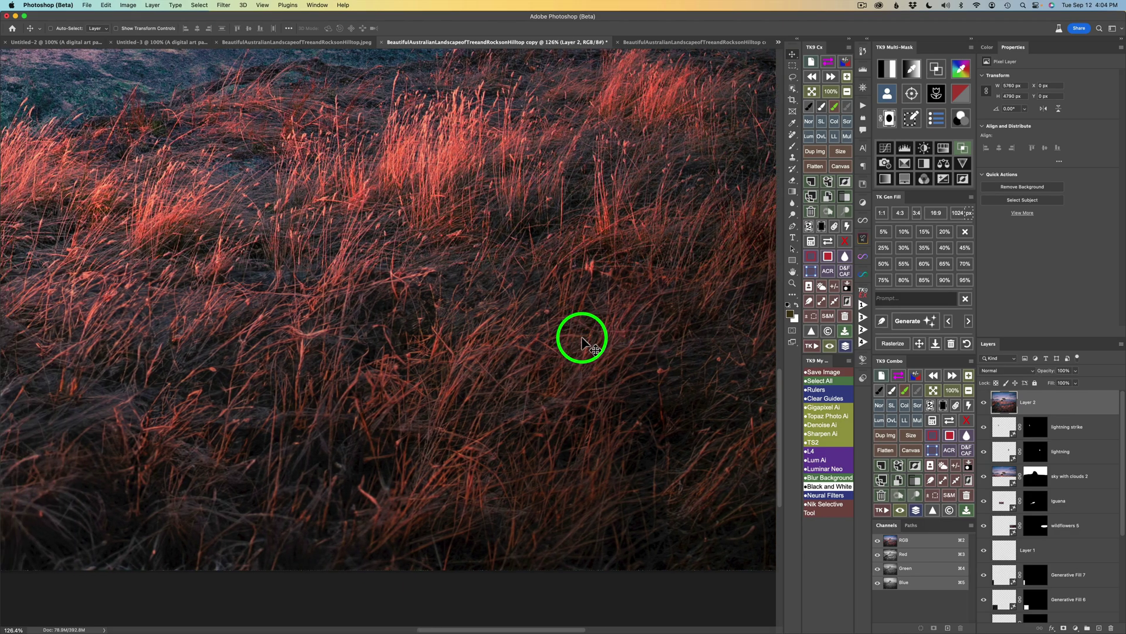
scroll(582, 343, left, 5)
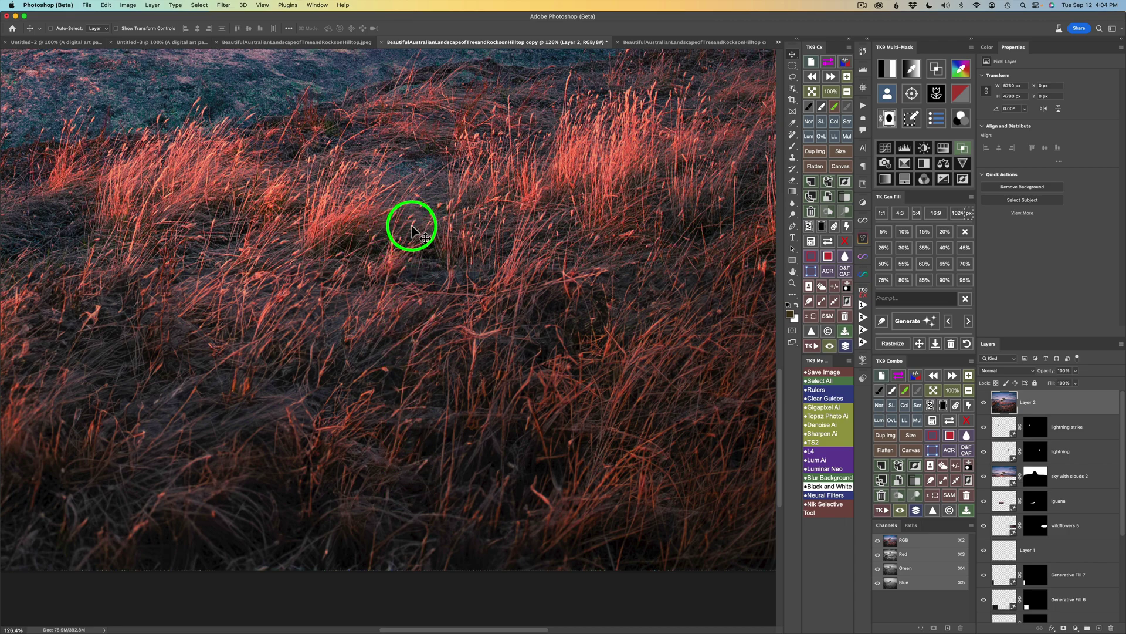
scroll(427, 235, left, 10)
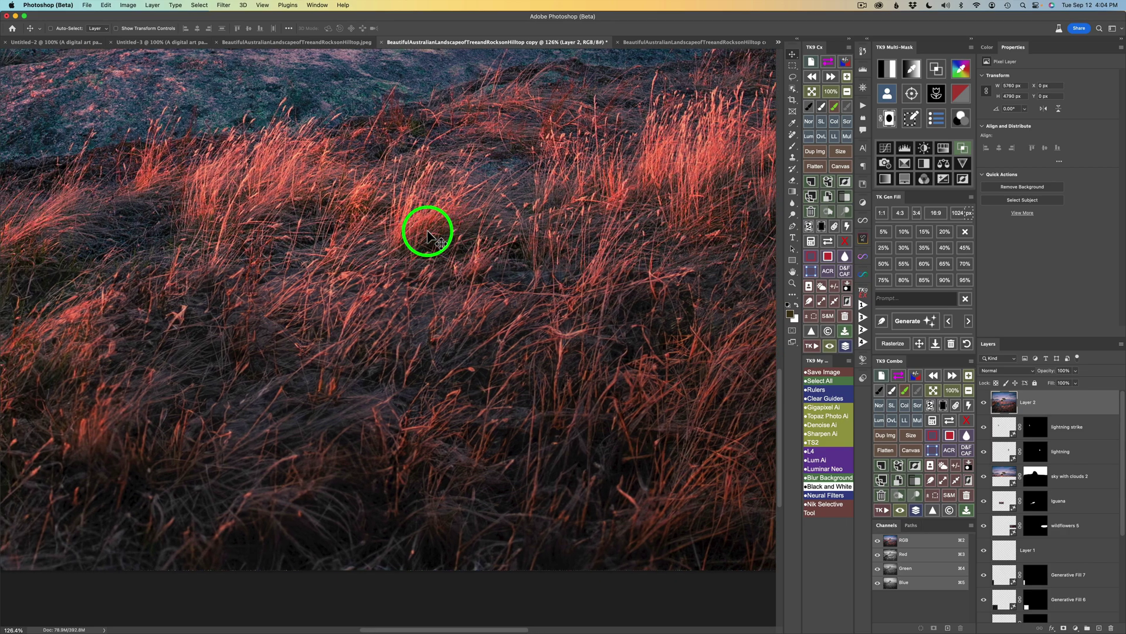
scroll(427, 235, left, 10)
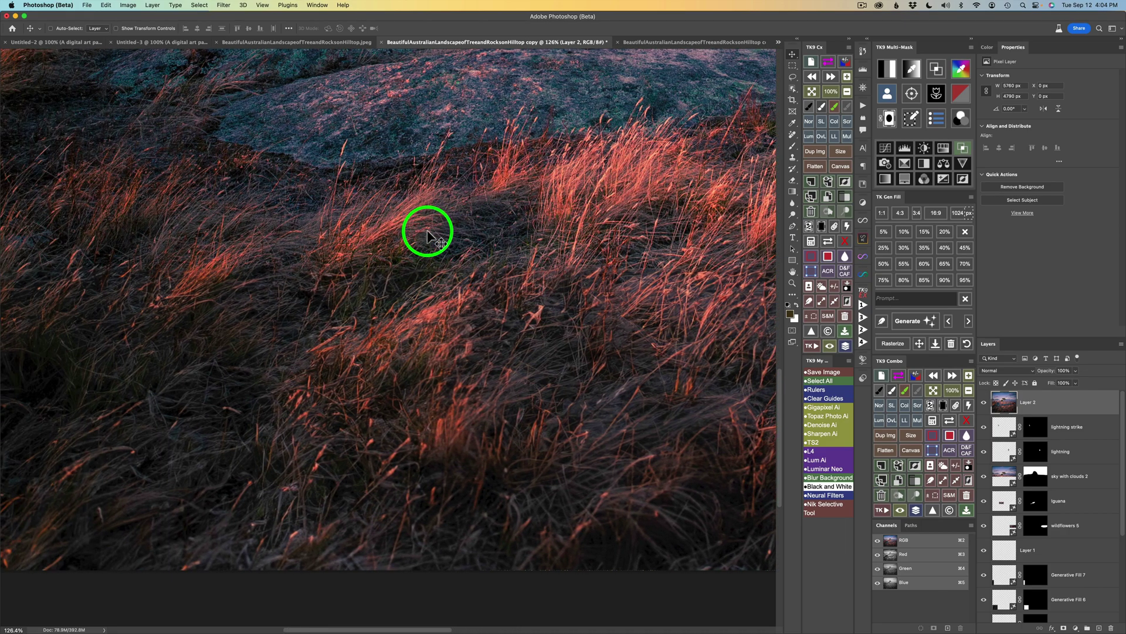
scroll(427, 235, left, 5)
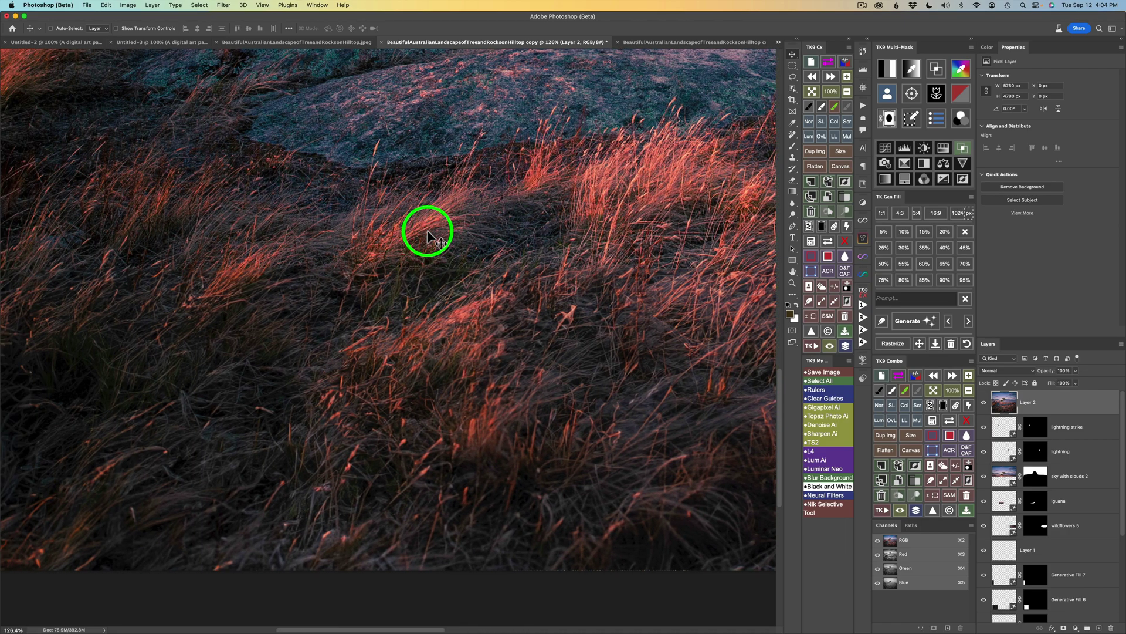
scroll(427, 235, left, 2)
scroll(433, 239, left, 20)
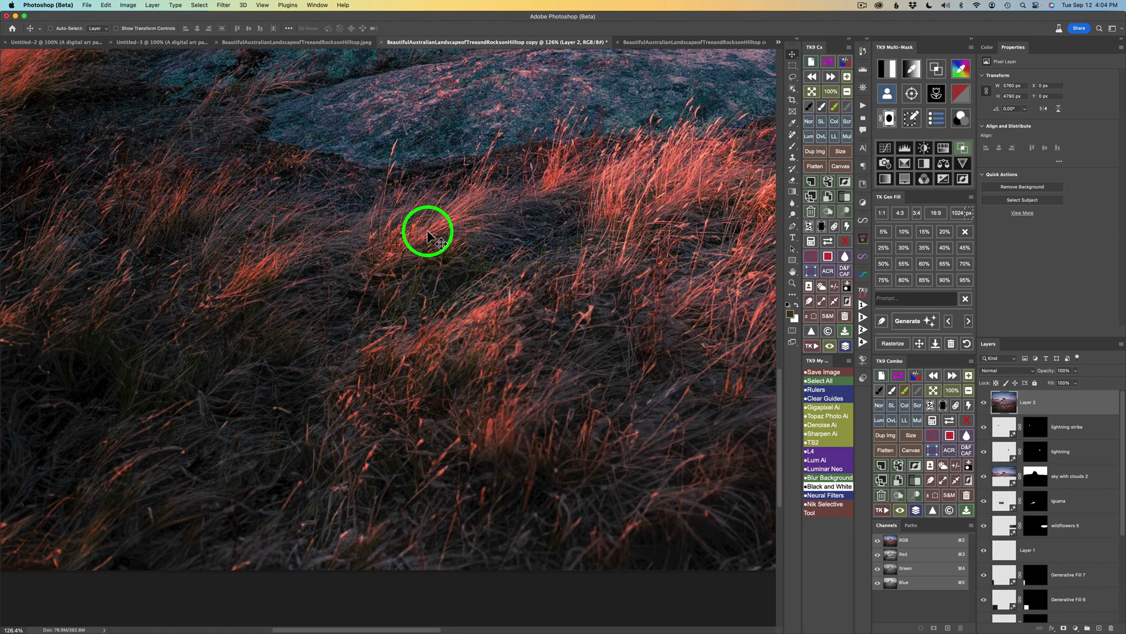